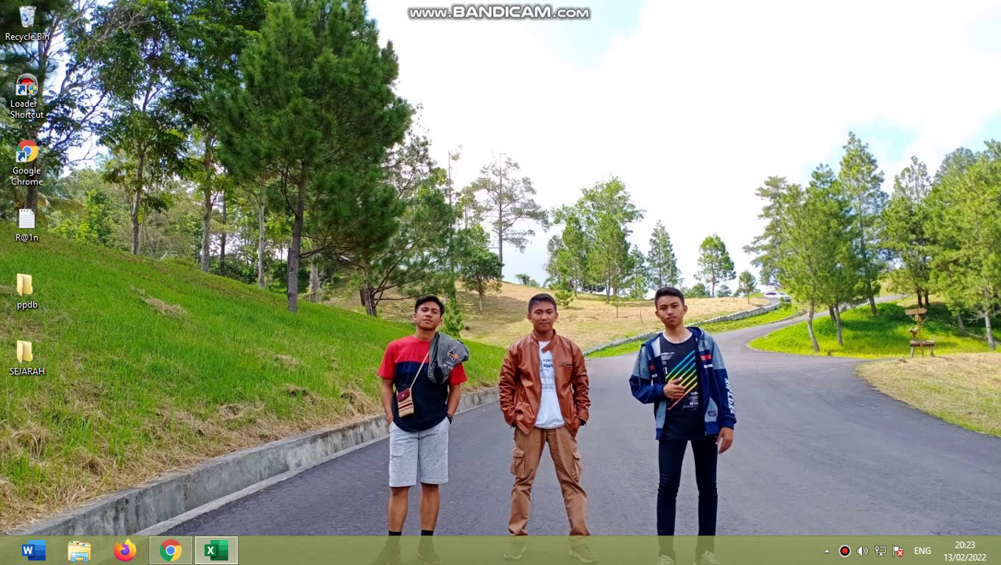
# Step: Switch to the blank workbook open in Excel
pyautogui.click(211, 550)
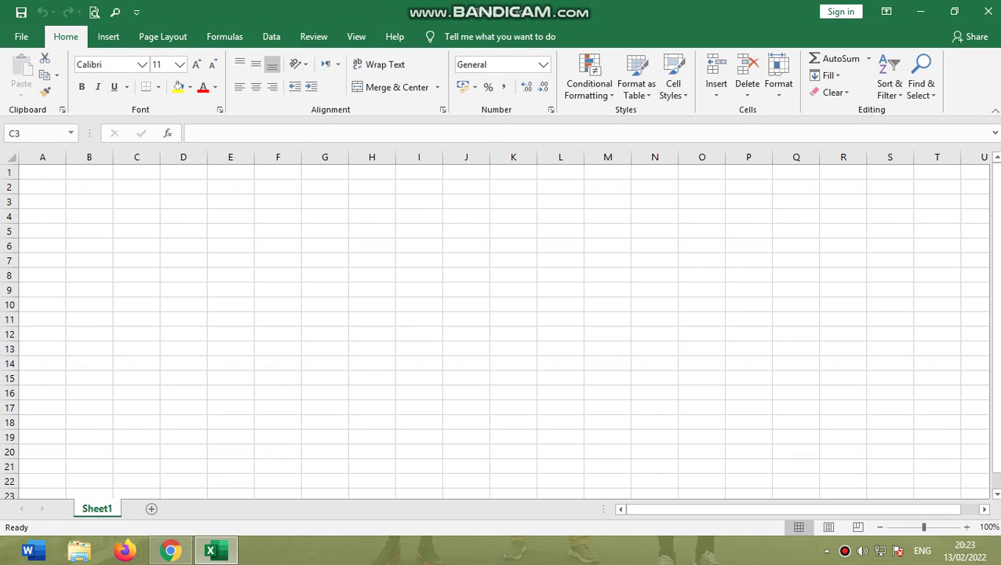
pyautogui.press('Left')
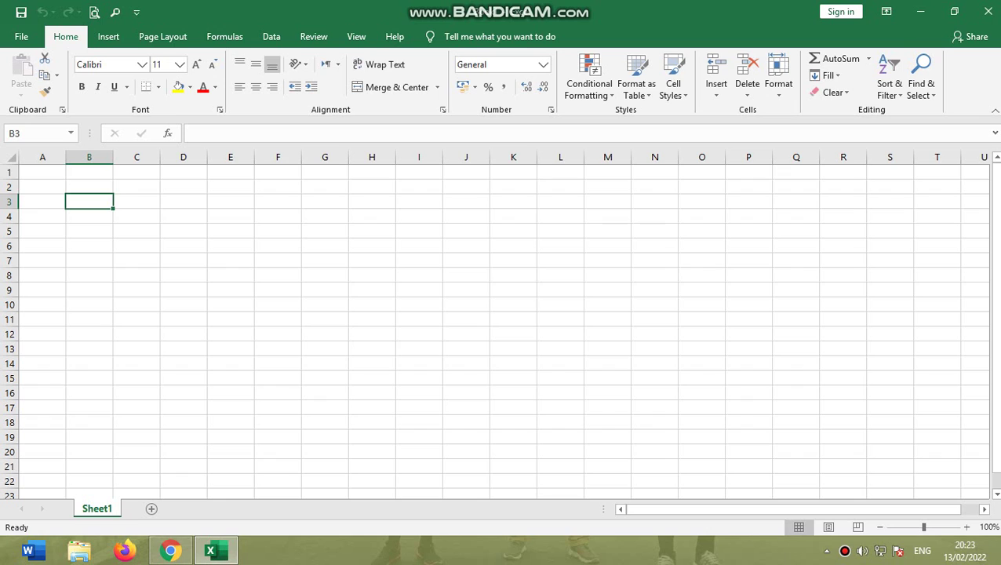
pyautogui.press('Right')
pyautogui.click(184, 216)
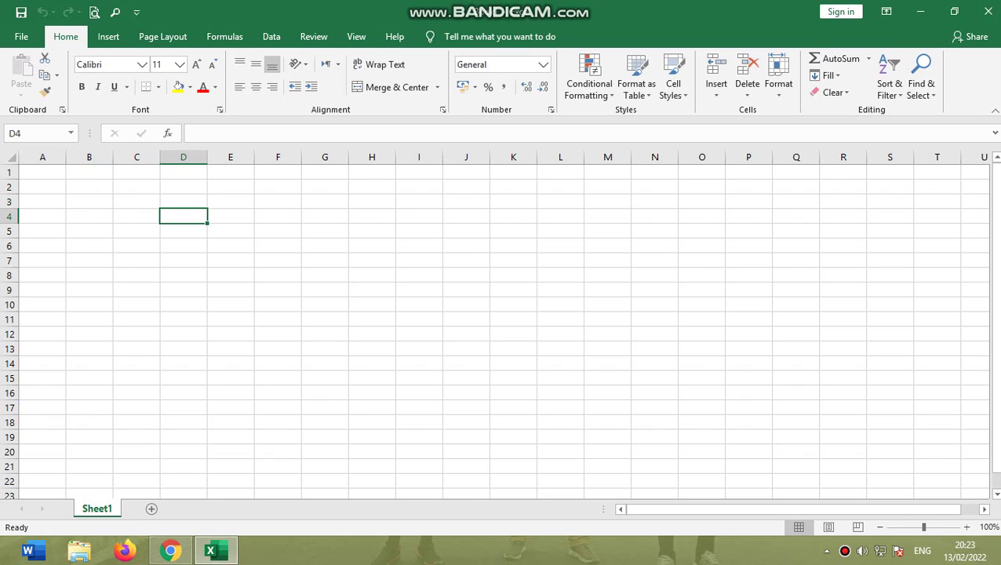
pyautogui.press('Left')
pyautogui.press('Right')
pyautogui.click(231, 231)
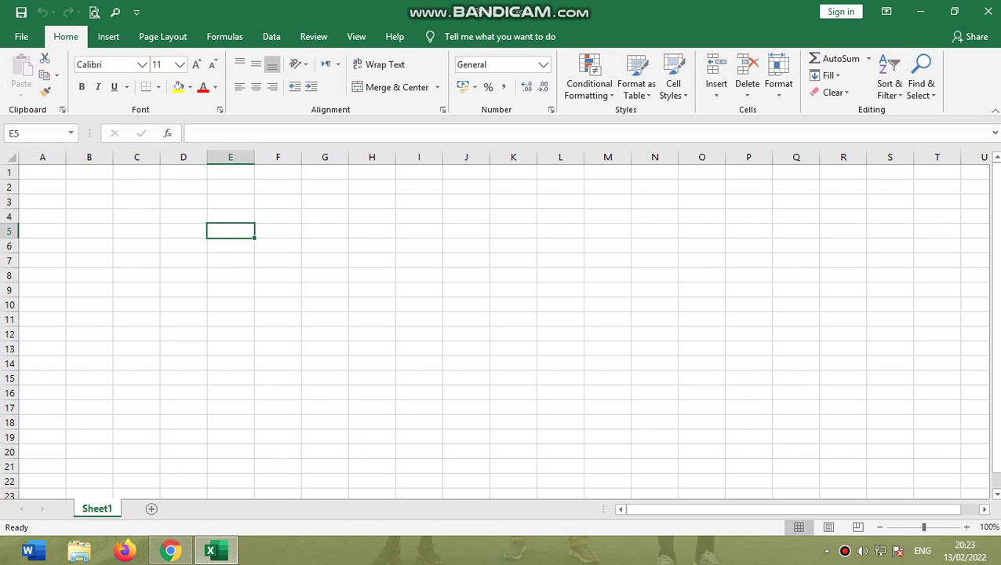
# Step: Enter the table headers No, Nama Siswa and Tugas in cells C4, D4 and E4
pyautogui.click(184, 215)
pyautogui.press('Left')
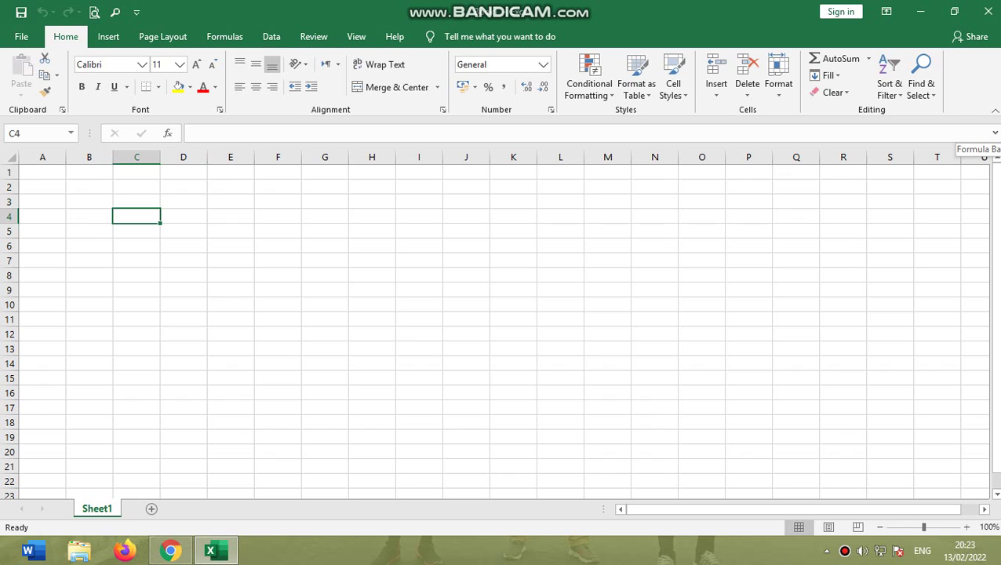
pyautogui.write('No')
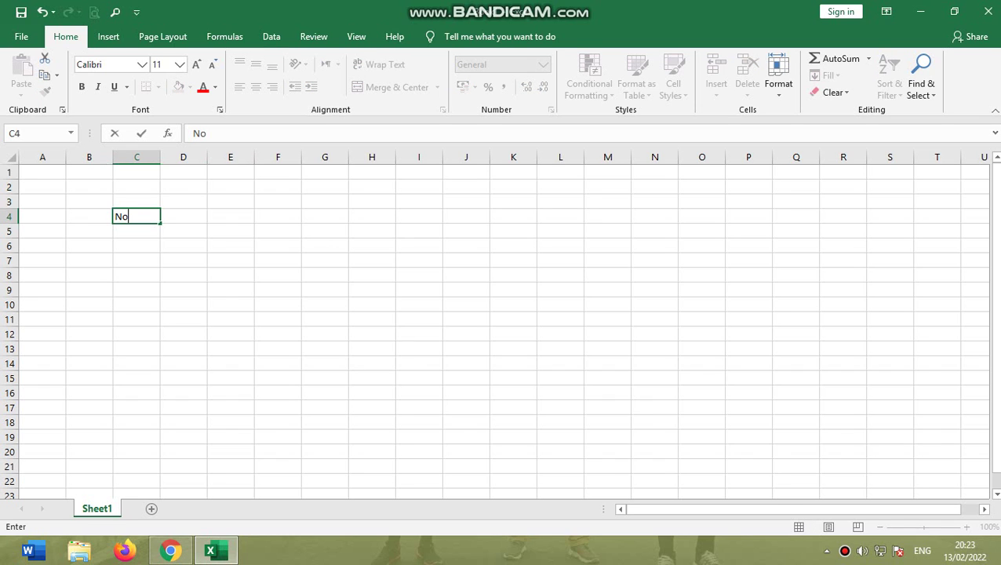
pyautogui.press('Tab')
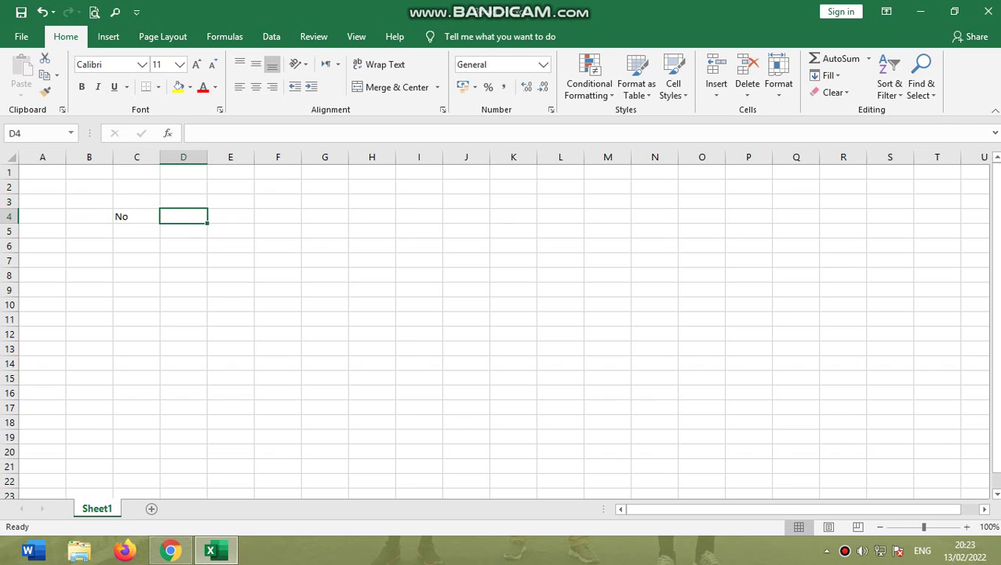
pyautogui.write('Nama')
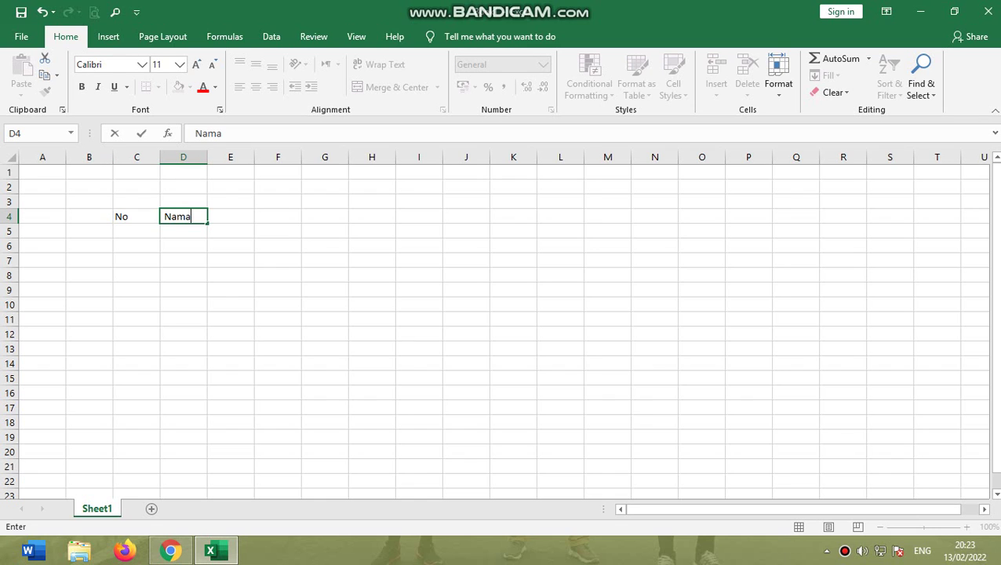
pyautogui.write(' Siswa')
pyautogui.press('Tab')
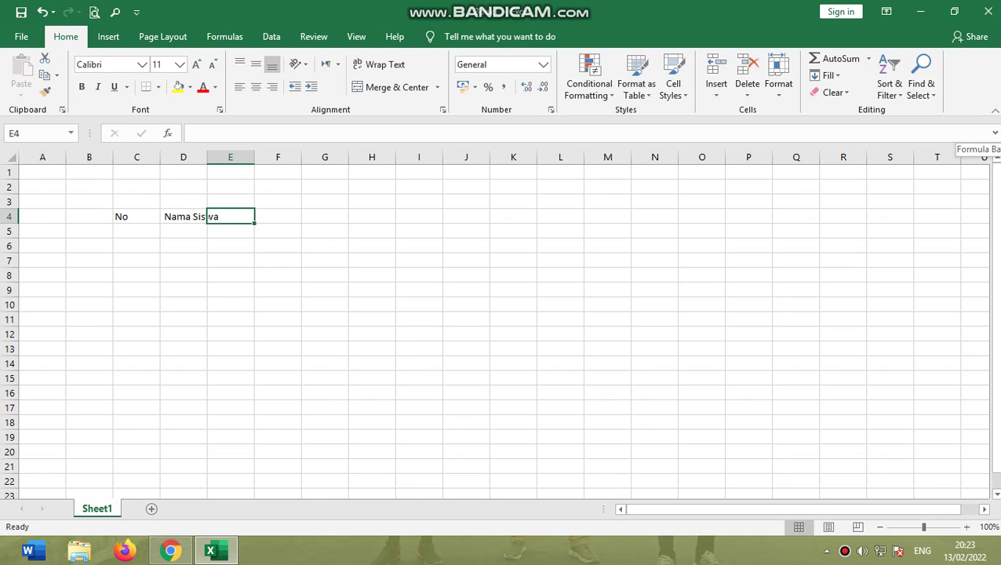
pyautogui.write('Tugas')
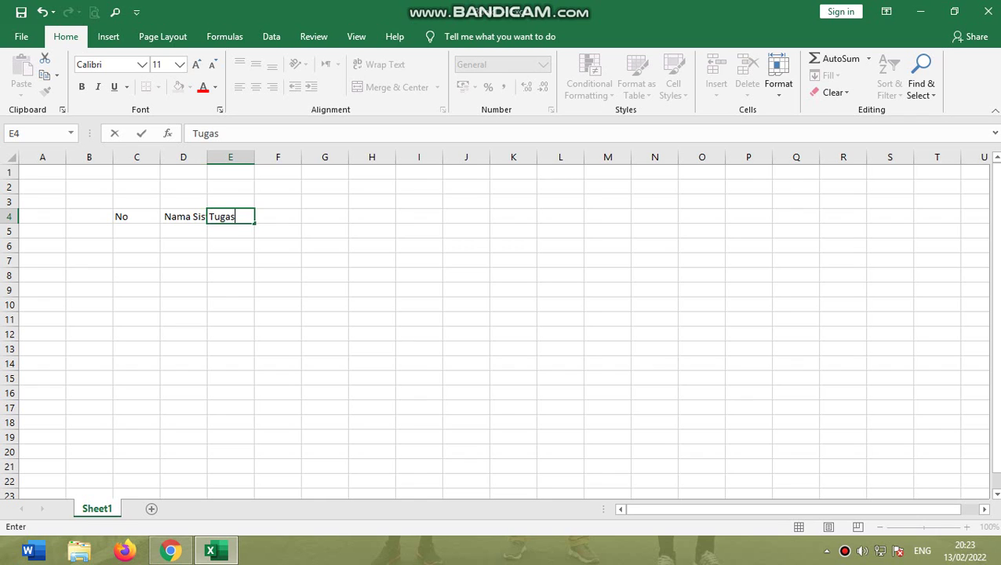
pyautogui.press('Return')
# Step: Enter the subheaders Tugas 1, Tugas 2, Tugas 3, Tugas 4 and Tugas 5 in cells E5 to I5
pyautogui.write('Tug')
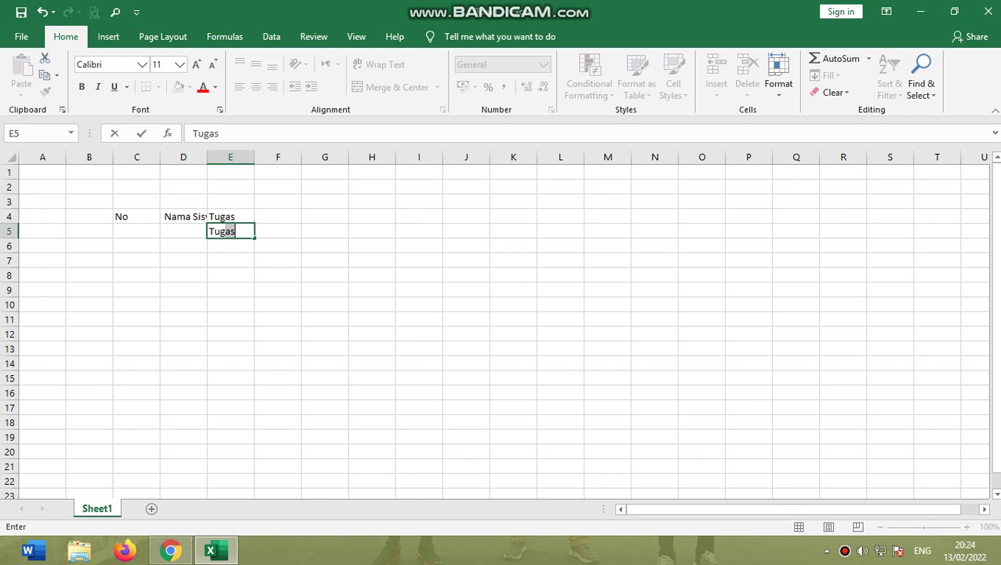
pyautogui.write('as 1')
pyautogui.press('Tab')
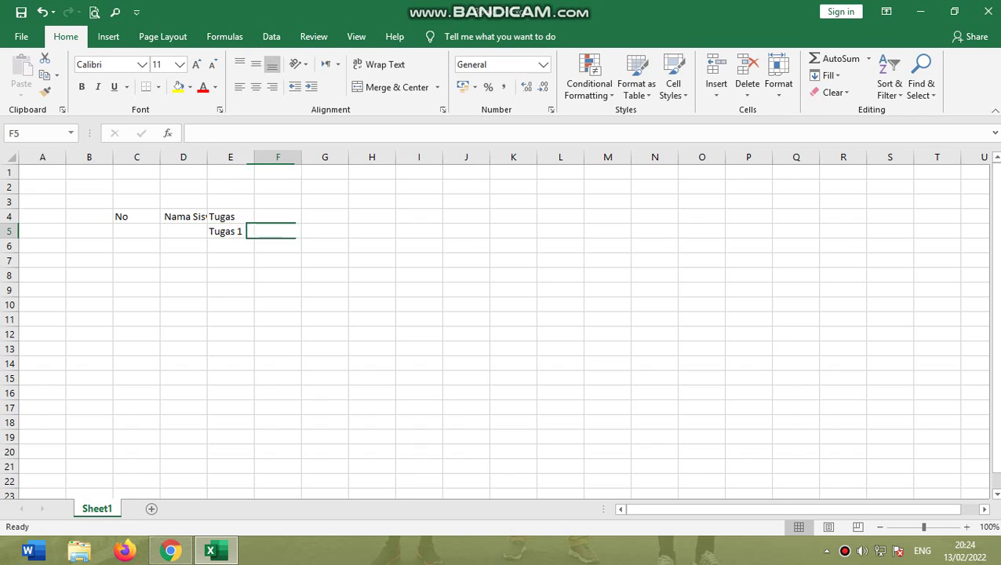
pyautogui.write('Tugas 2')
pyautogui.press('Tab')
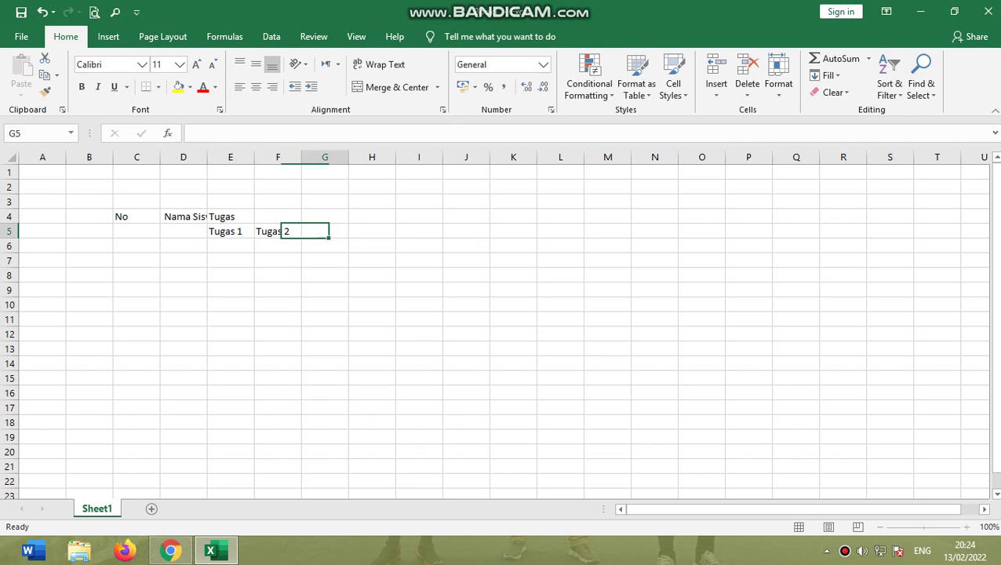
pyautogui.write('Tugas ')
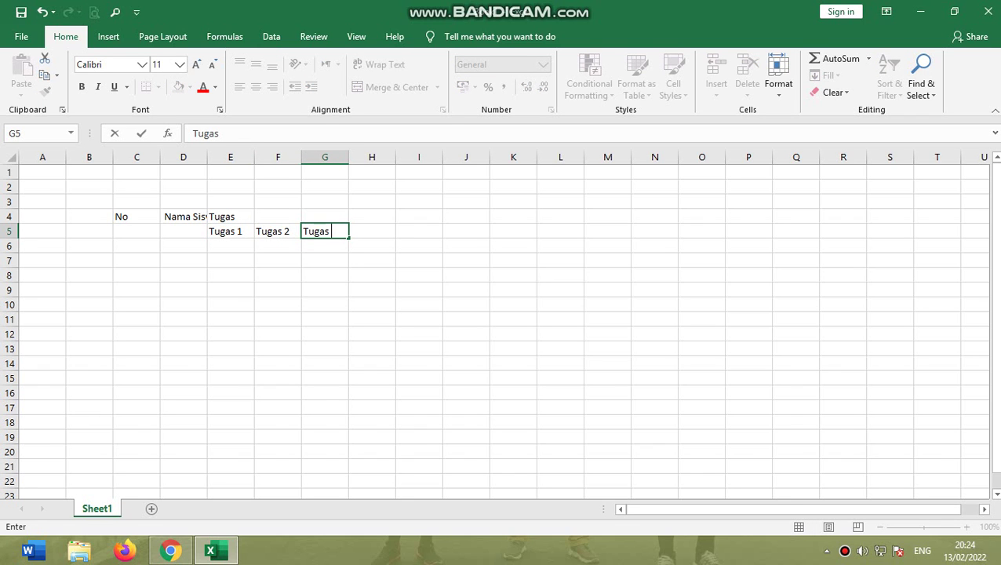
pyautogui.write('3')
pyautogui.press('Tab')
pyautogui.write('T')
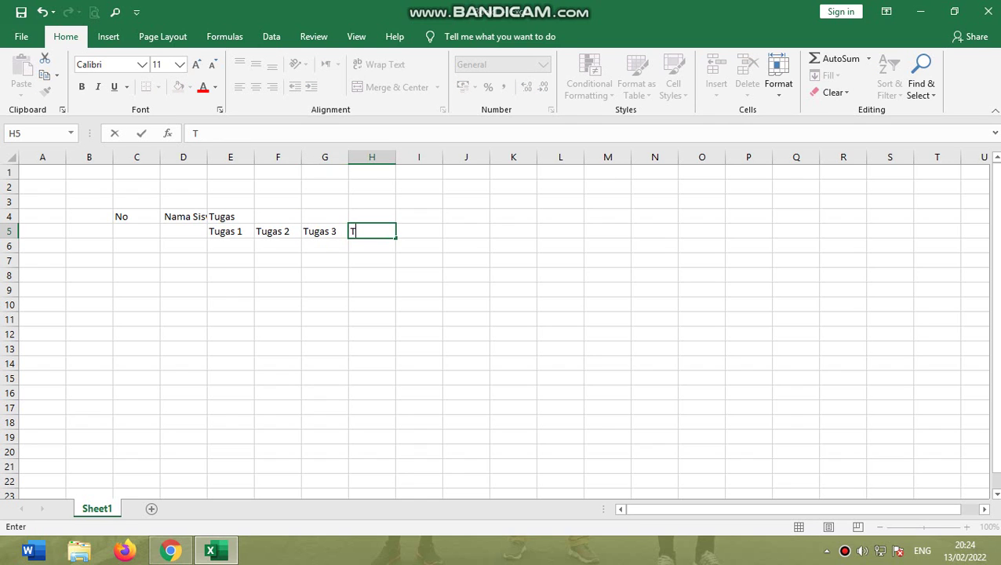
pyautogui.write('ugas 4')
pyautogui.press('Tab')
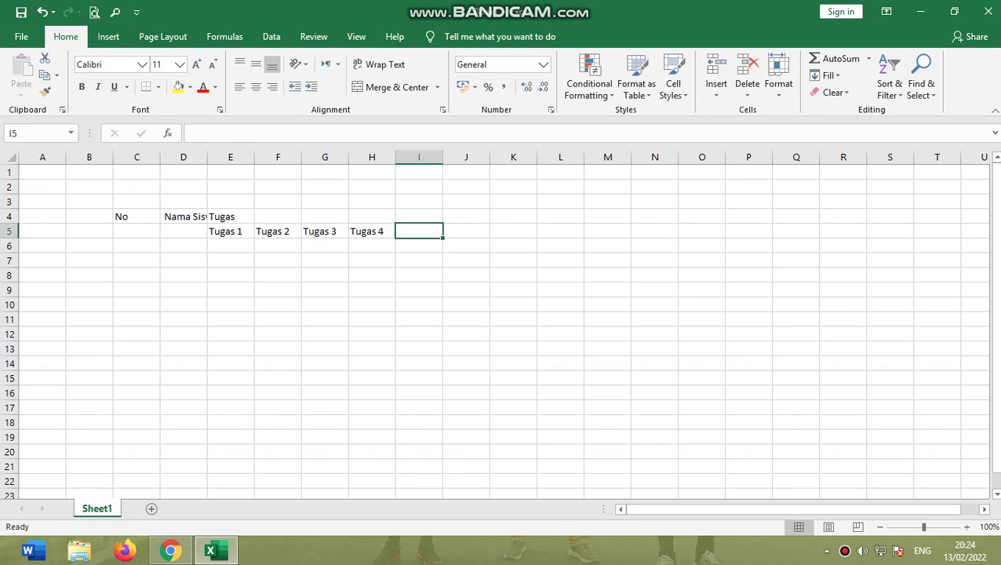
pyautogui.write('Tugas 5')
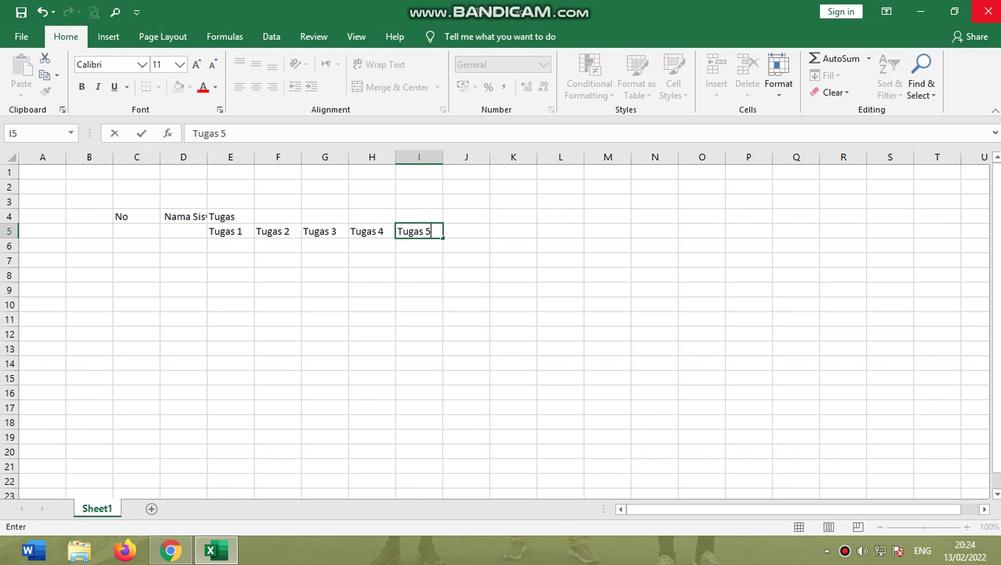
pyautogui.press('Tab')
# Step: Enter the headers Total, Nilai Rata-rata and Nilai UAS in cells J5, K5 and L5
pyautogui.write('To')
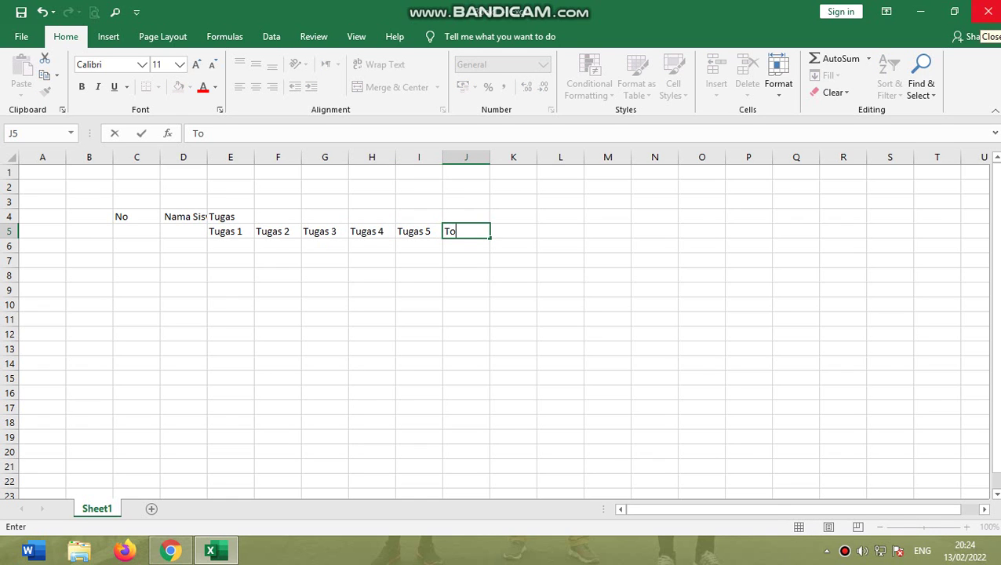
pyautogui.write('tal')
pyautogui.press('Tab')
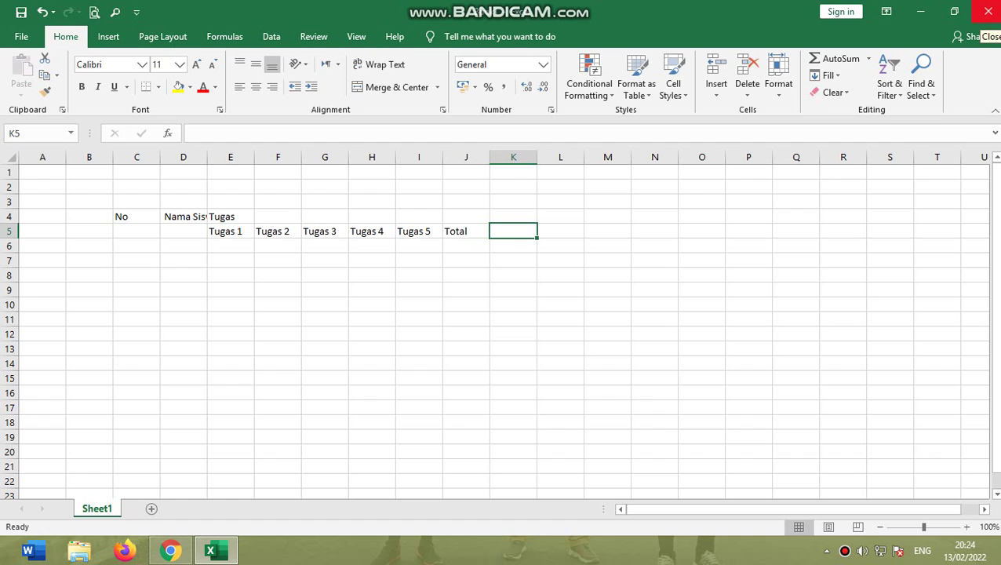
pyautogui.write('Nilai')
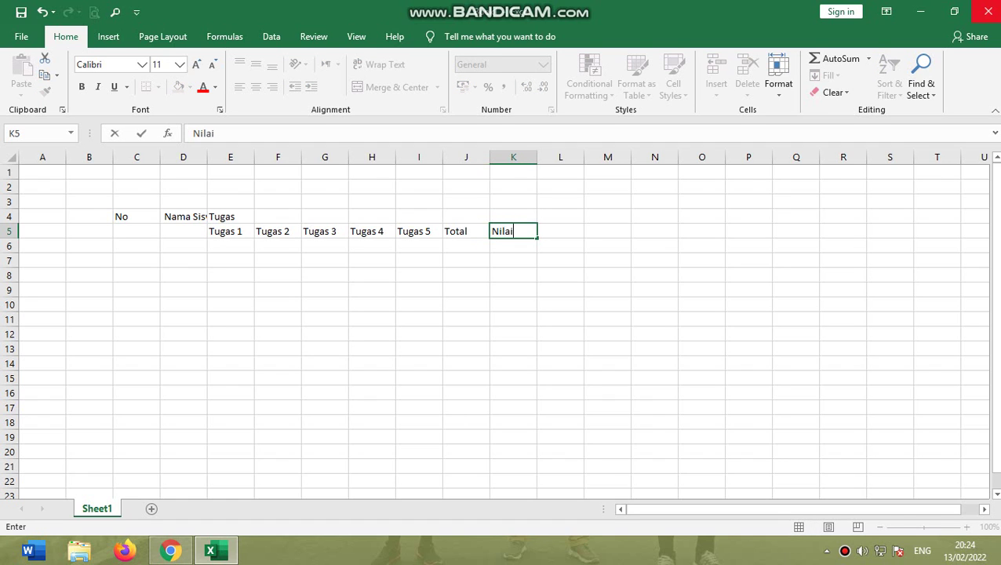
pyautogui.write(' Rata-rata')
pyautogui.press('Tab')
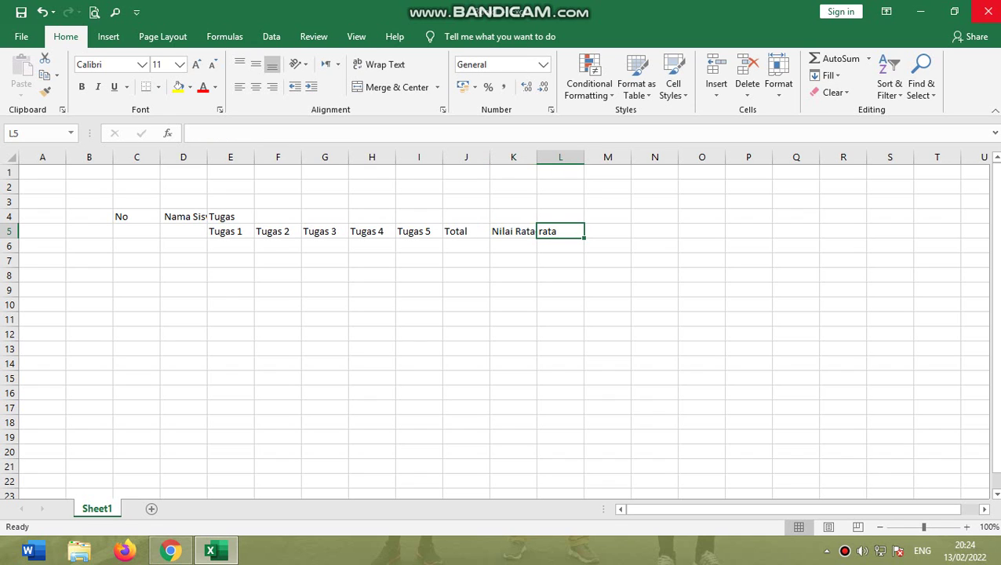
pyautogui.write('N')
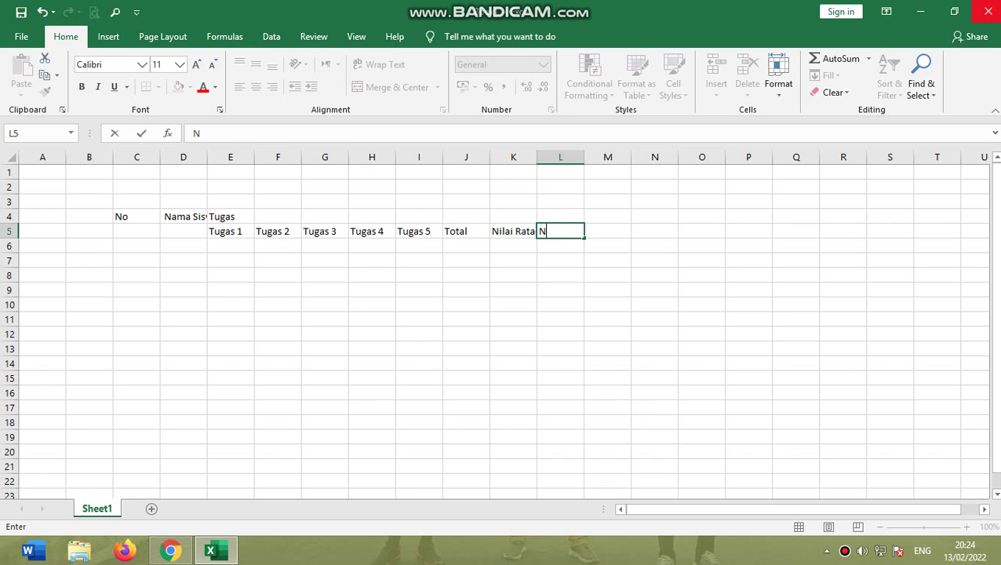
pyautogui.write('ilai UAs')
pyautogui.press('BackSpace')
pyautogui.write('S')
# Step: Enter the final headers Total in cell M5 and Rata-Rata in cell N5
pyautogui.click(607, 231)
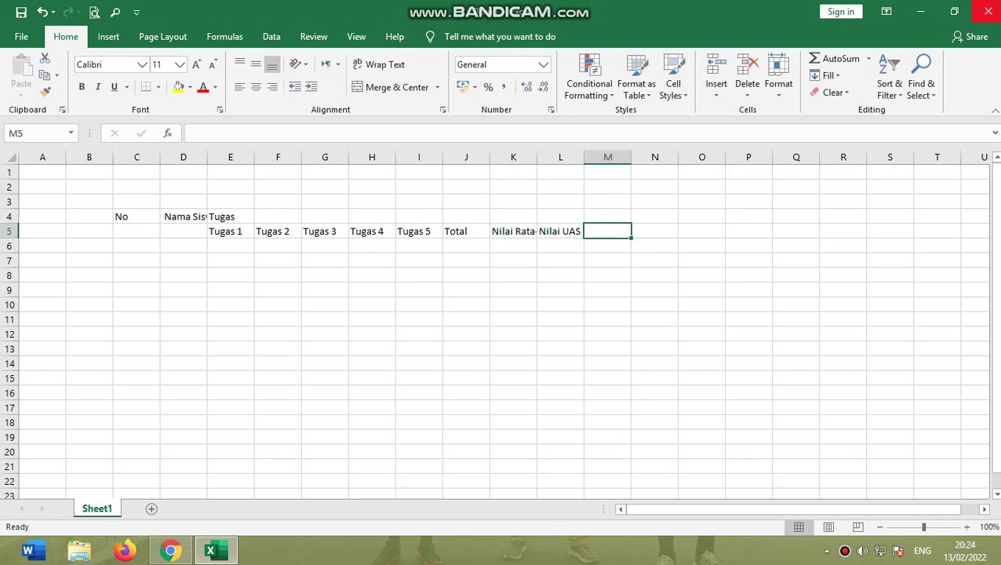
pyautogui.write('Total')
pyautogui.press('Tab')
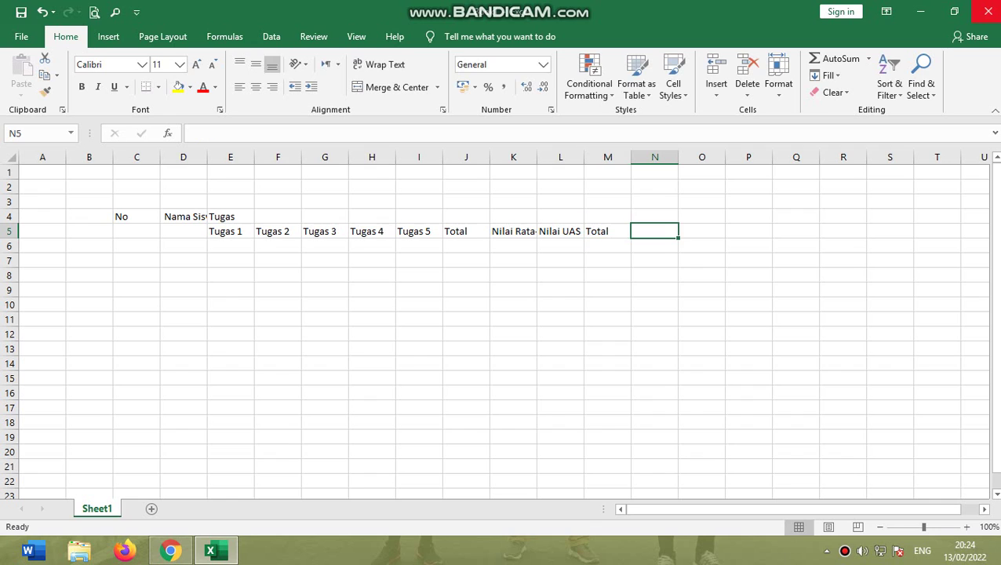
pyautogui.write('Rata-Raa')
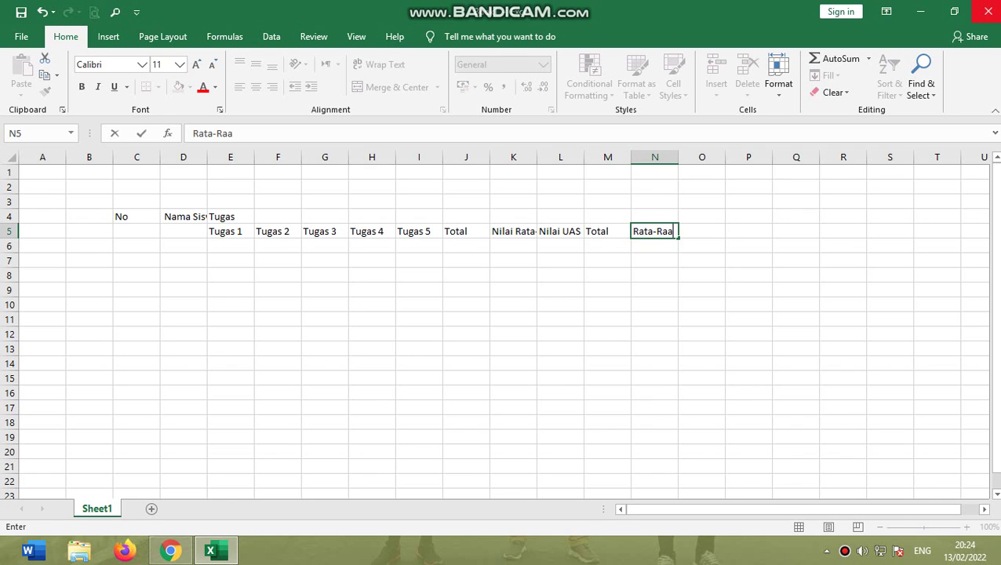
pyautogui.press('BackSpace')
pyautogui.write('ta')
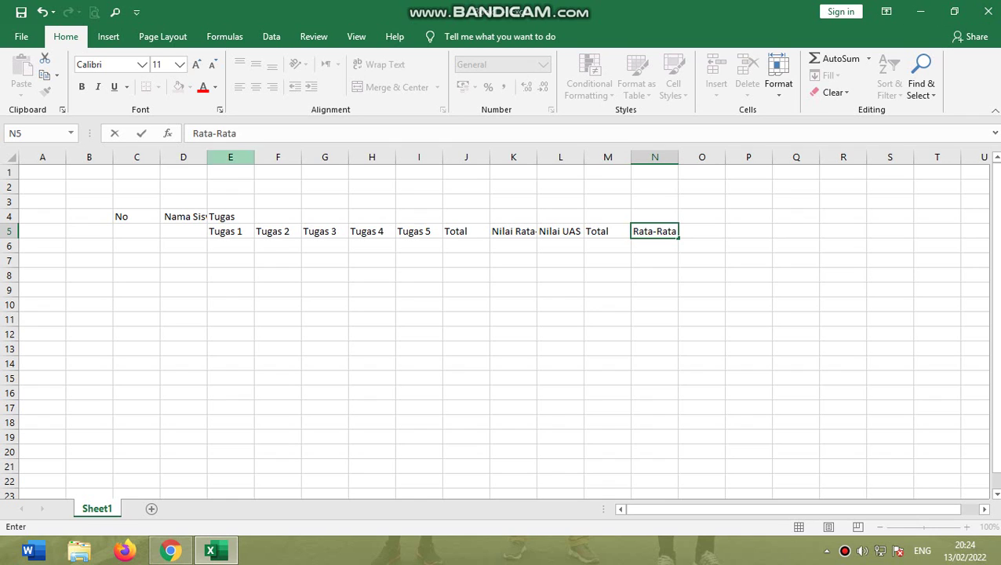
pyautogui.click(230, 231)
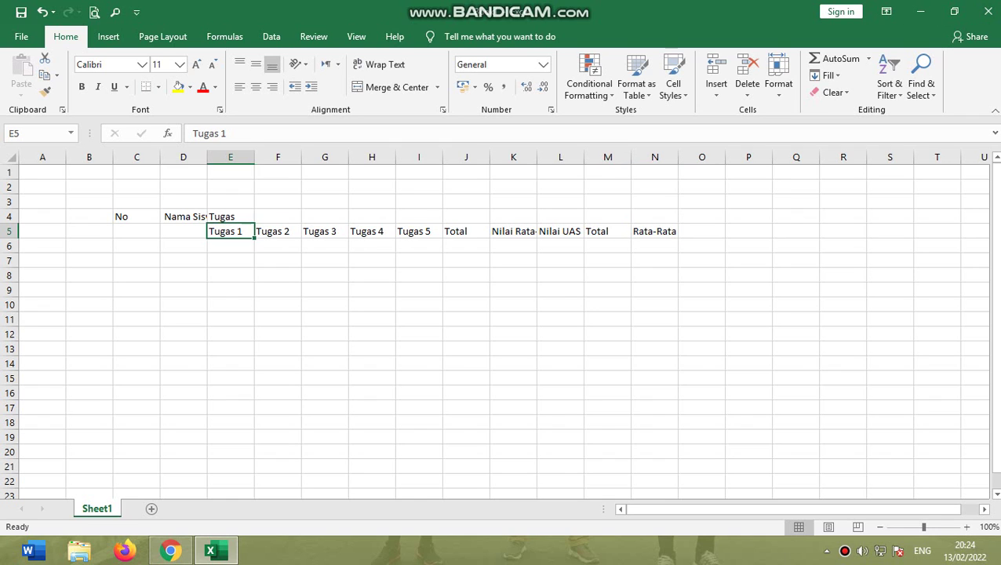
# Step: Review the header cells in rows 4 and 5, from the Tugas subheaders across to Rata-Rata
pyautogui.click(278, 230)
pyautogui.click(325, 230)
pyautogui.click(372, 231)
pyautogui.click(419, 231)
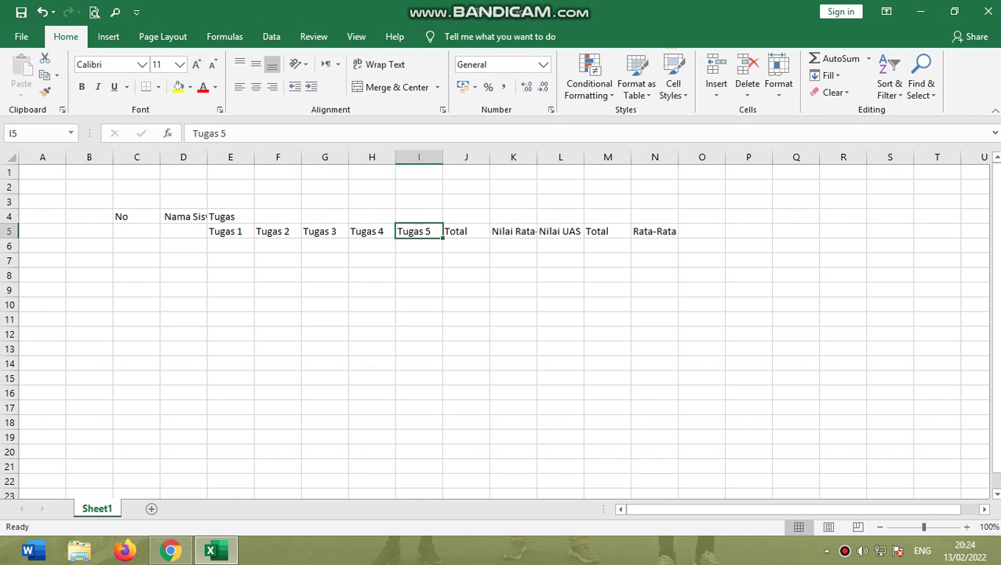
pyautogui.click(230, 230)
pyautogui.click(278, 230)
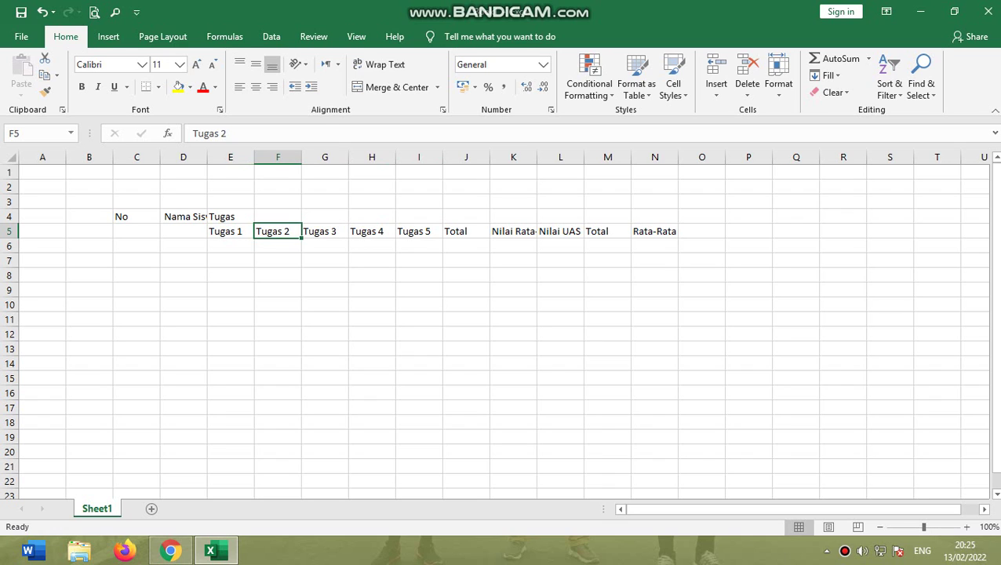
pyautogui.hotkey('ctrl', 'Right')
pyautogui.press('Down')
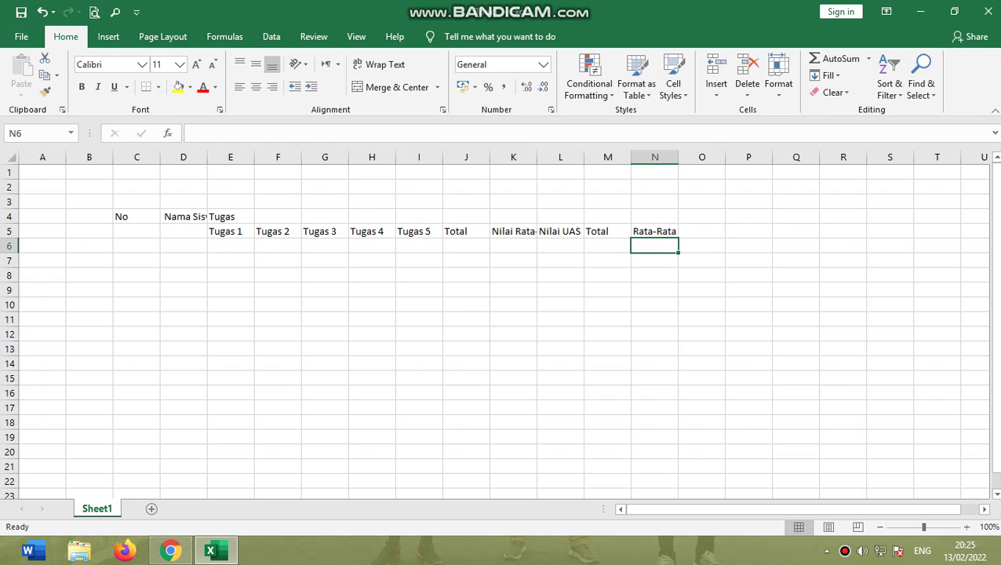
pyautogui.press('Up')
pyautogui.hotkey('ctrl', 'Left')
pyautogui.press('Up')
pyautogui.press('Left')
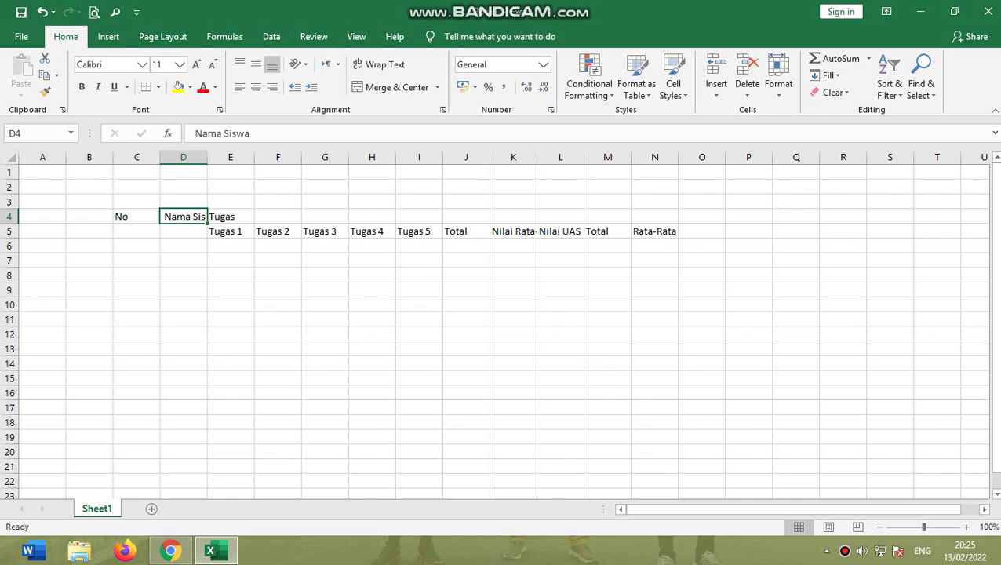
# Step: Widen column D to fit Nama Siswa and autofit column K to the Nilai Rata-rata header
pyautogui.moveTo(207, 157); pyautogui.dragTo(222, 156)
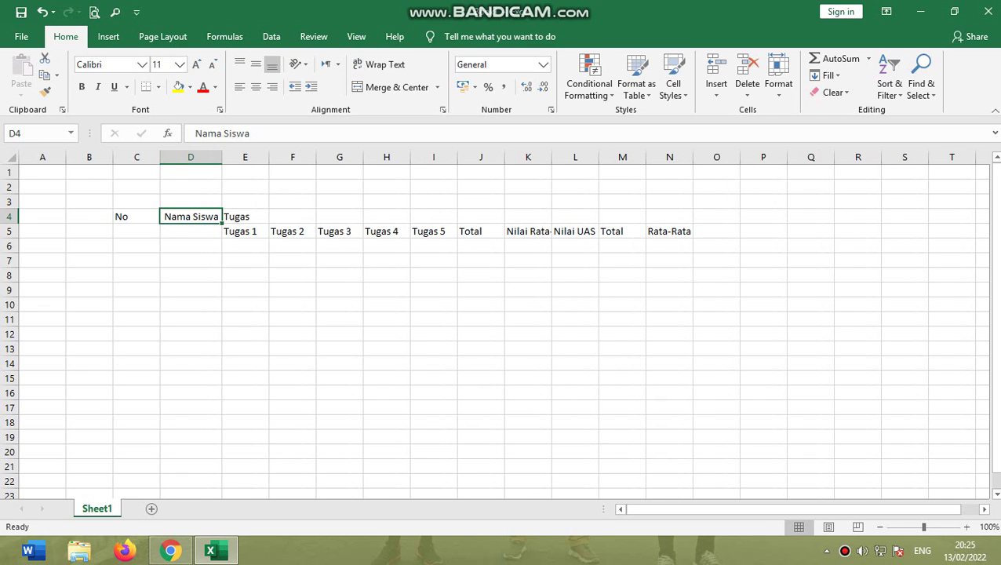
pyautogui.click(528, 201)
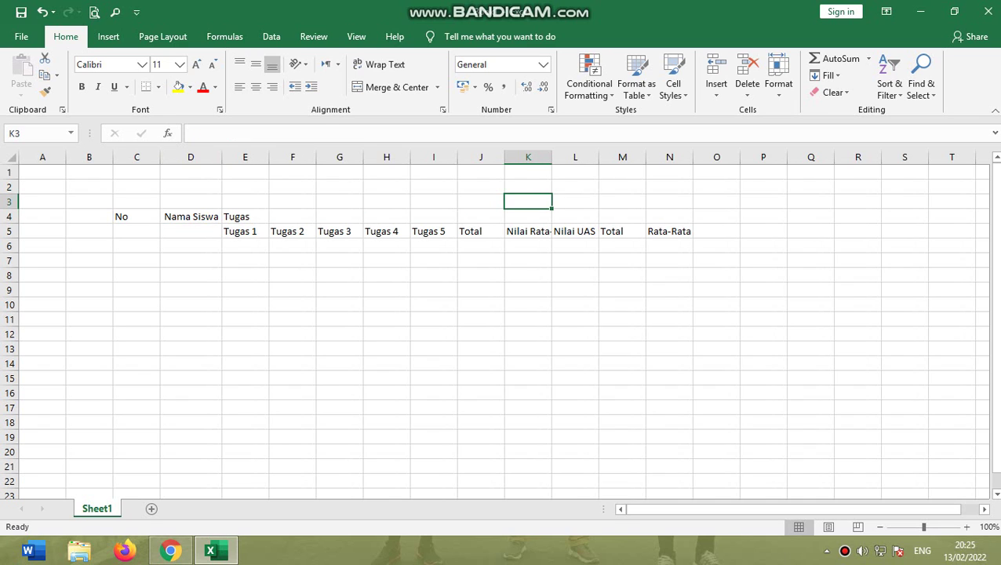
pyautogui.doubleClick(552, 157)
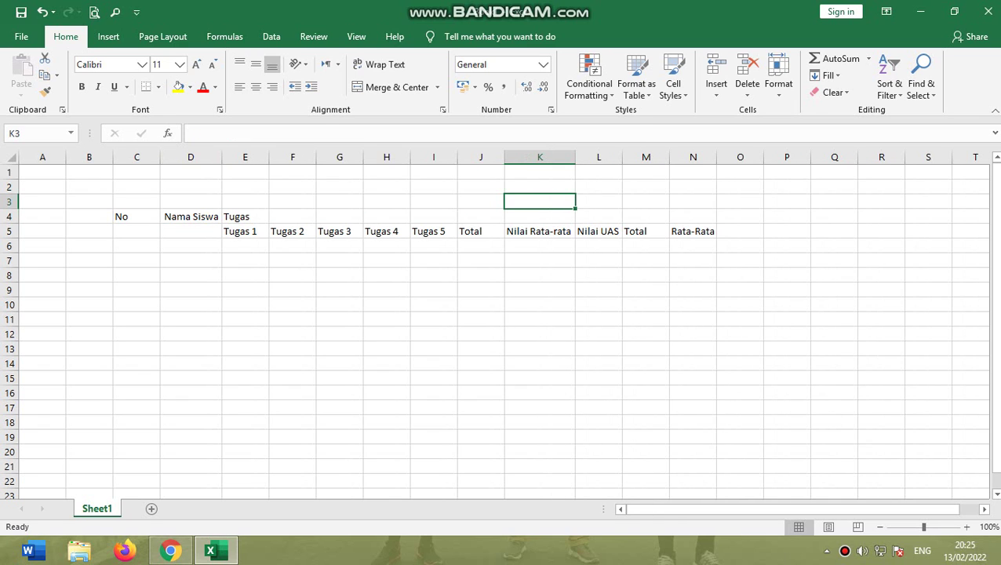
pyautogui.click(340, 231)
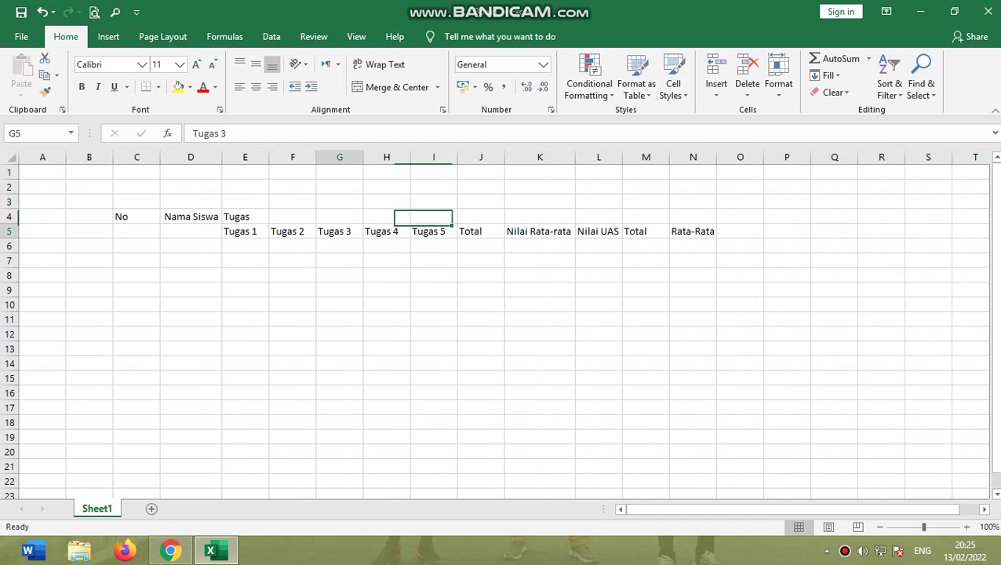
# Step: Number the student rows 1, 2 and 3 in cells C6 to C8 under the No header
pyautogui.click(191, 231)
pyautogui.press('Left')
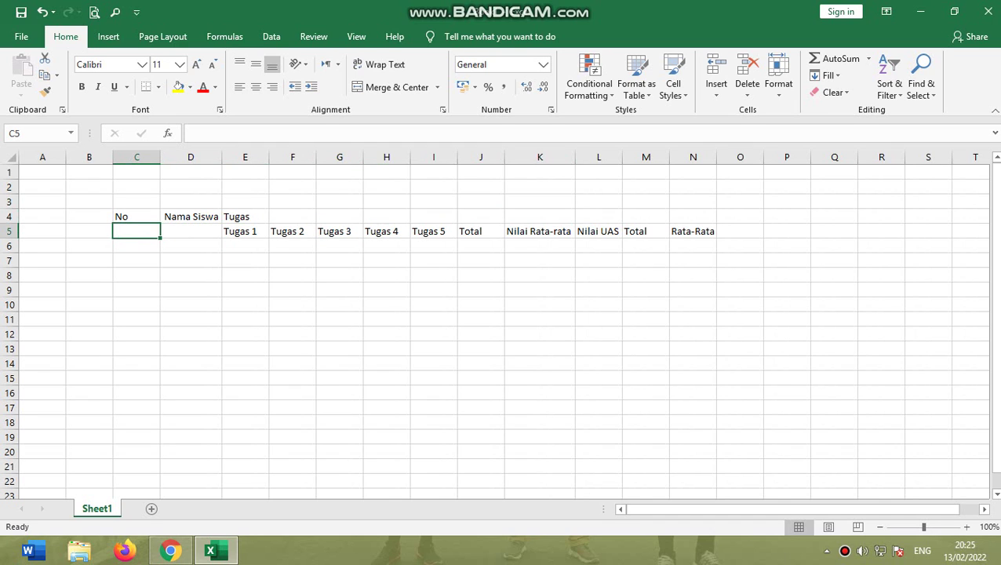
pyautogui.press('Down')
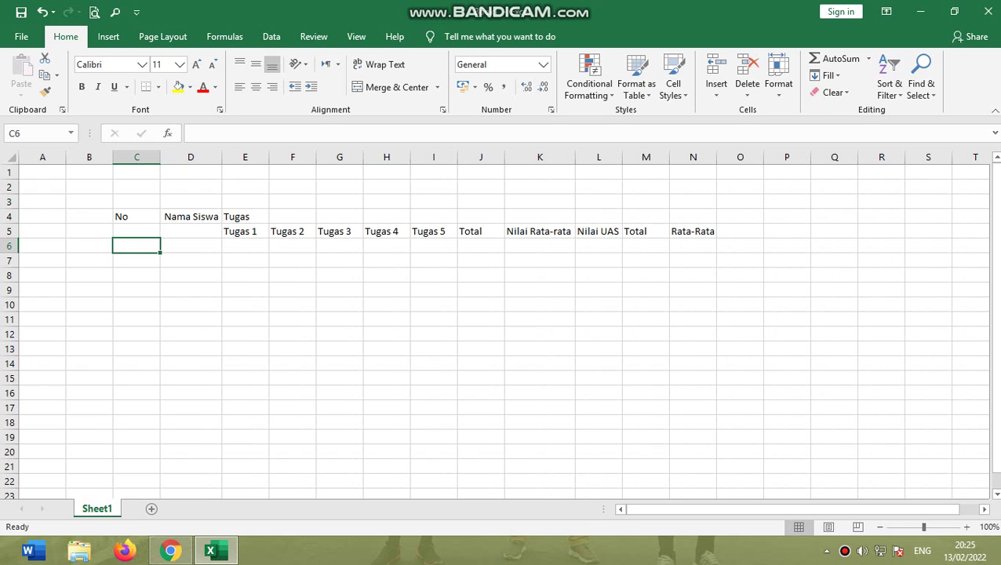
pyautogui.write('1')
pyautogui.press('Return')
pyautogui.write('2')
pyautogui.press('Return')
pyautogui.write('3')
pyautogui.press('Return')
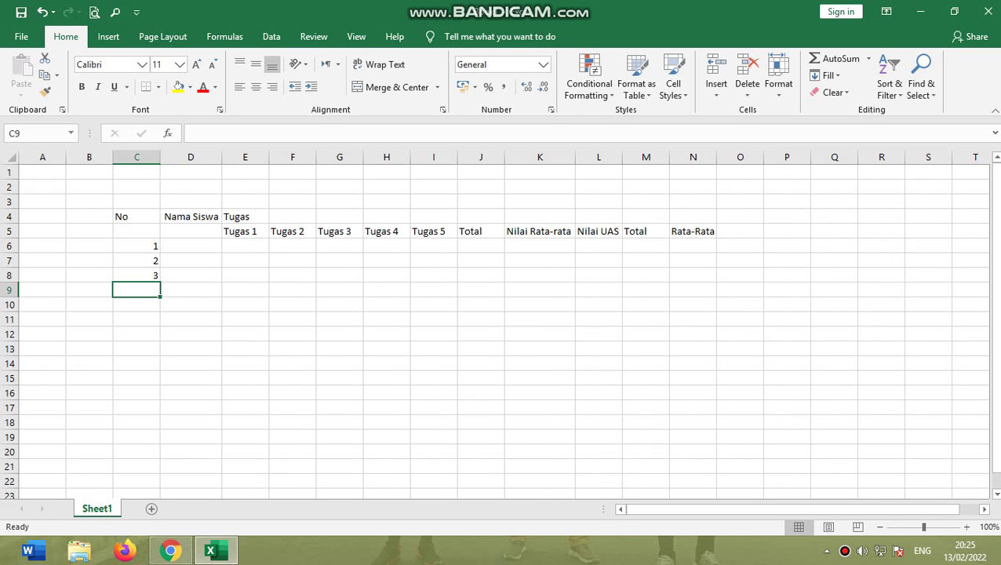
# Step: Enter the placeholder student names Nama 1, Nama 2 and Nama 3 in cells D6 to D8
pyautogui.click(190, 246)
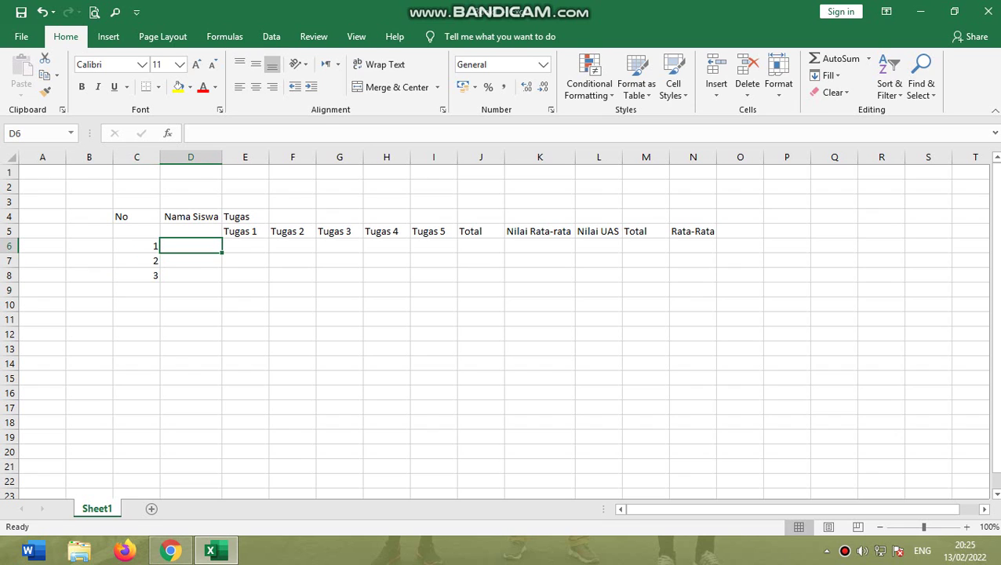
pyautogui.write('Nama 1')
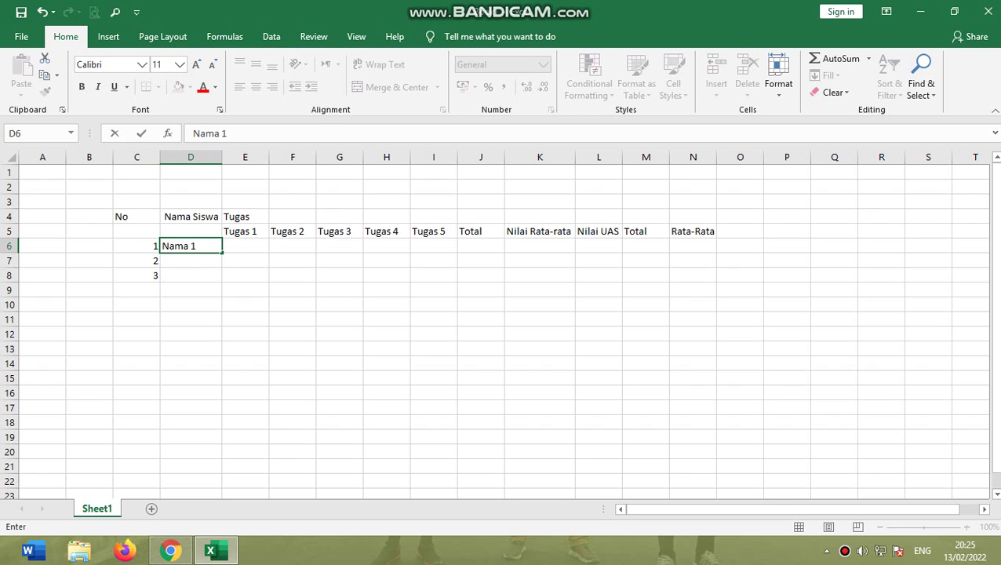
pyautogui.press('Return')
pyautogui.write('Nama 2')
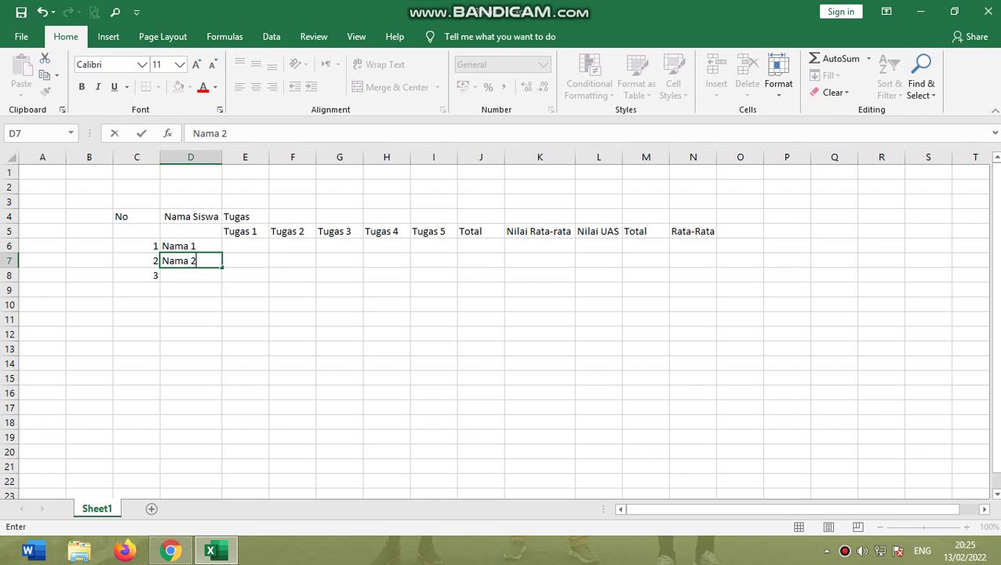
pyautogui.press('Return')
pyautogui.write('Nama')
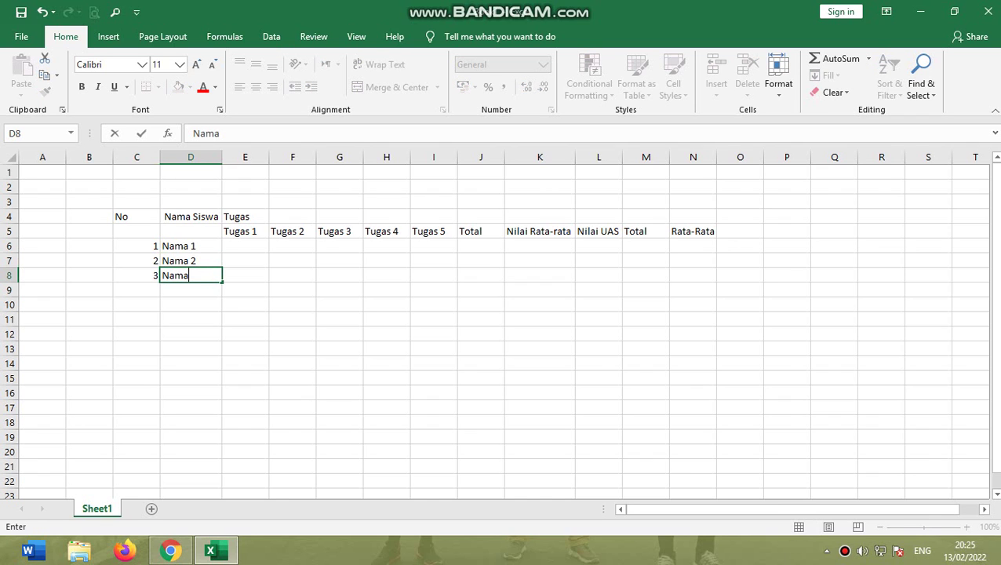
pyautogui.write(' 3')
pyautogui.press('Right')
pyautogui.press('Up')
pyautogui.press('Up')
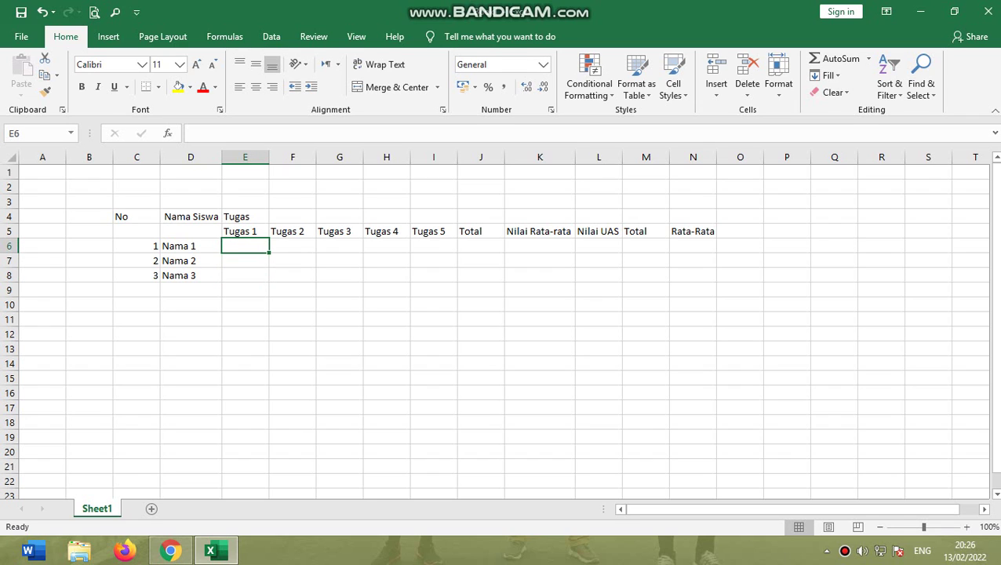
# Step: Apply All Borders to the whole table in the range C4:N8
pyautogui.click(136, 216)
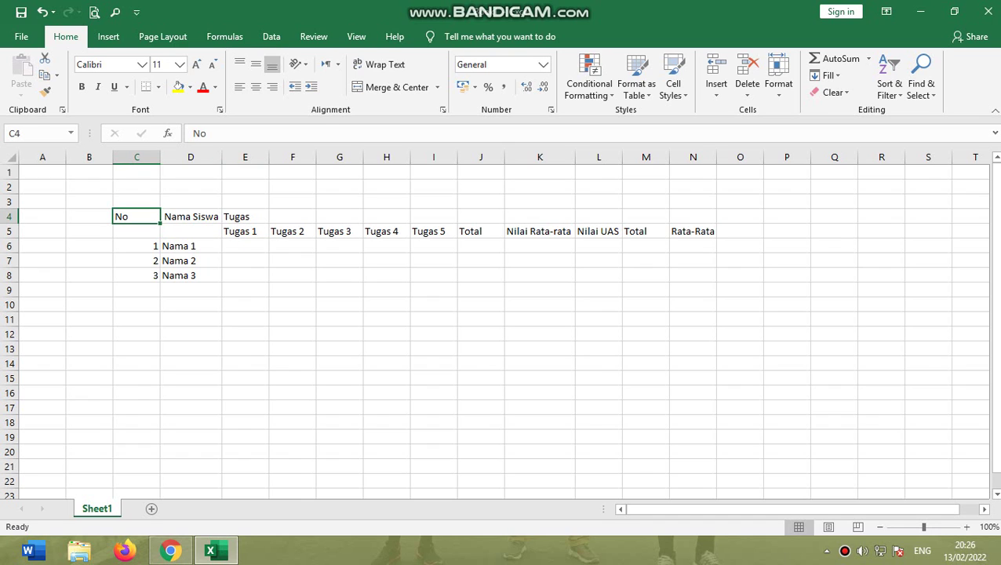
pyautogui.moveTo(136, 217); pyautogui.dragTo(693, 275)
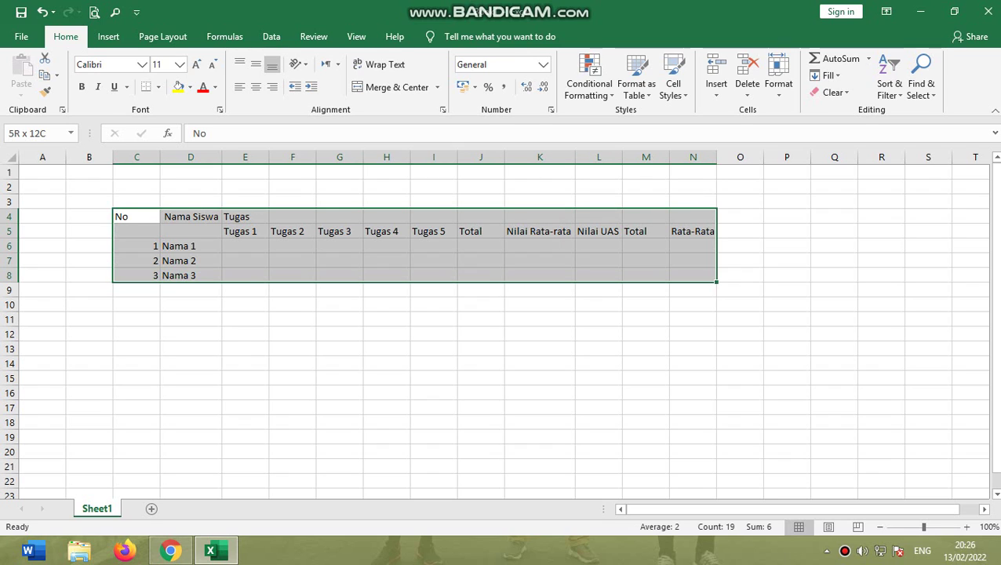
pyautogui.moveTo(693, 276); pyautogui.dragTo(693, 275)
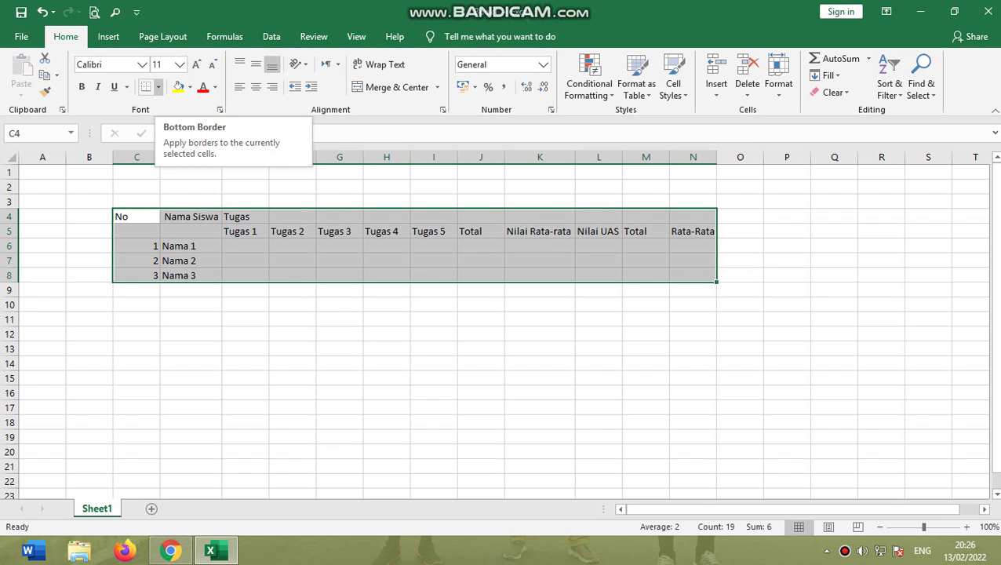
pyautogui.click(157, 87)
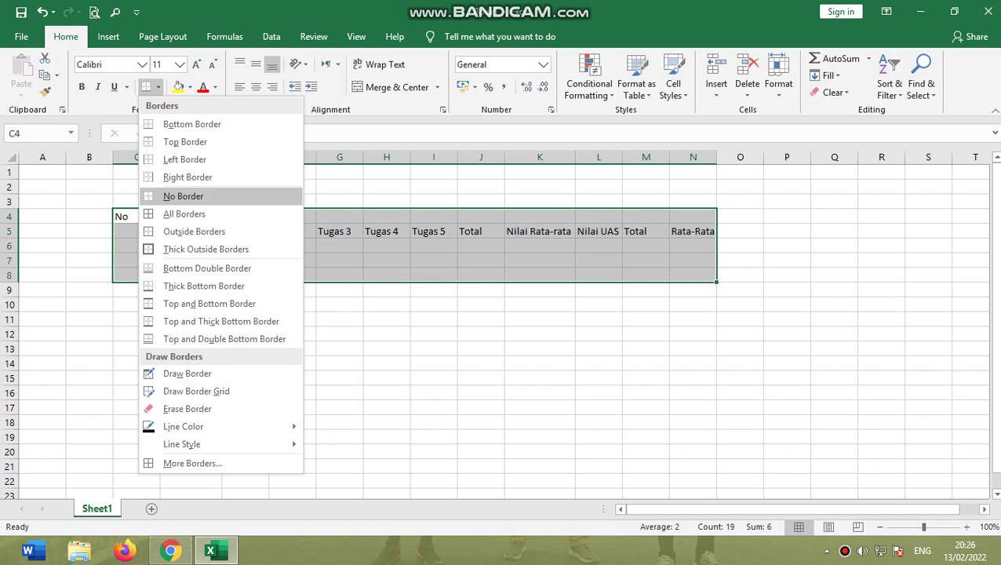
pyautogui.click(184, 213)
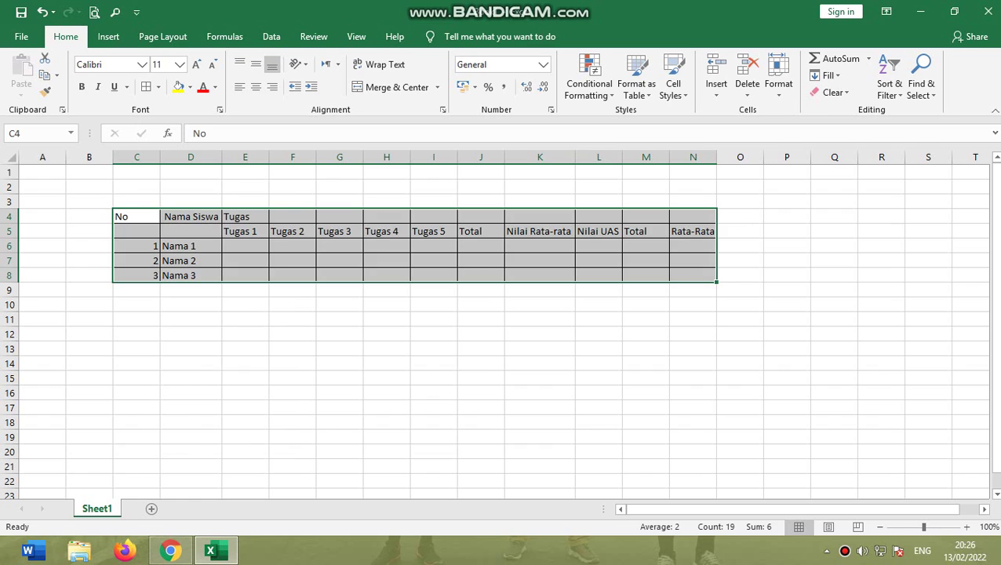
pyautogui.click(293, 246)
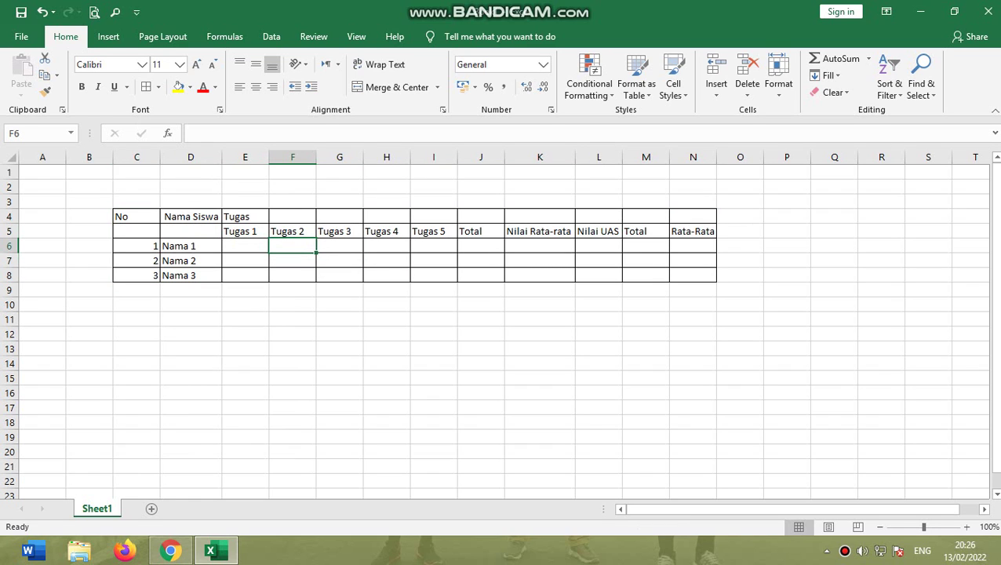
# Step: Merge and center the No header across C4:C5 and the Nama Siswa header across D4:D5
pyautogui.click(136, 216)
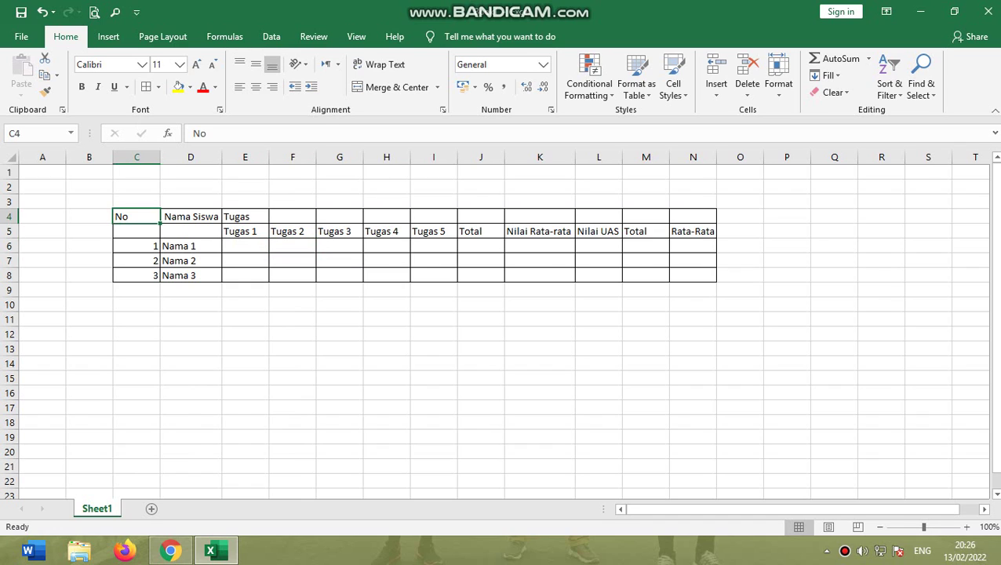
pyautogui.click(137, 232)
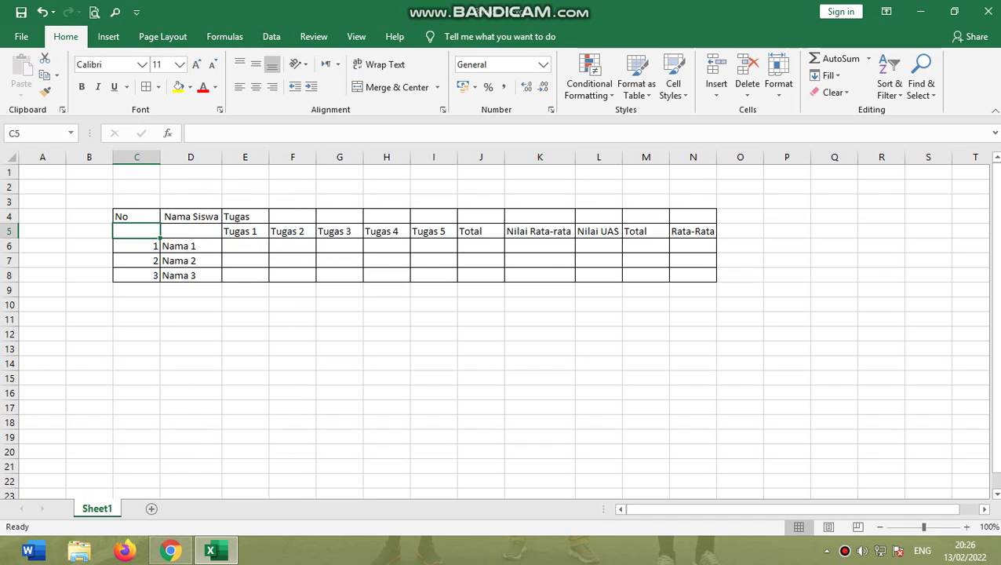
pyautogui.moveTo(136, 231); pyautogui.dragTo(136, 218)
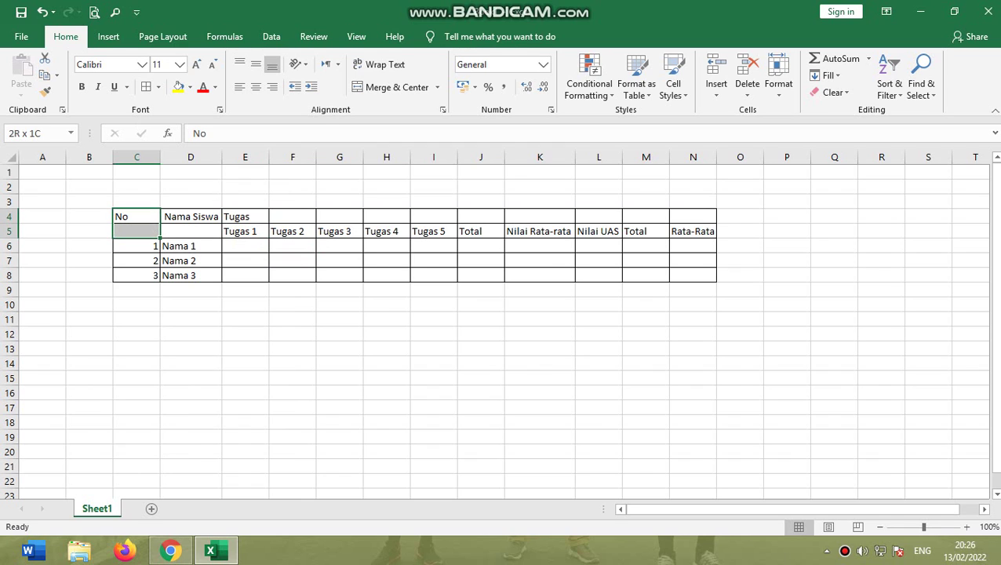
pyautogui.moveTo(137, 218); pyautogui.dragTo(137, 218)
pyautogui.click(390, 86)
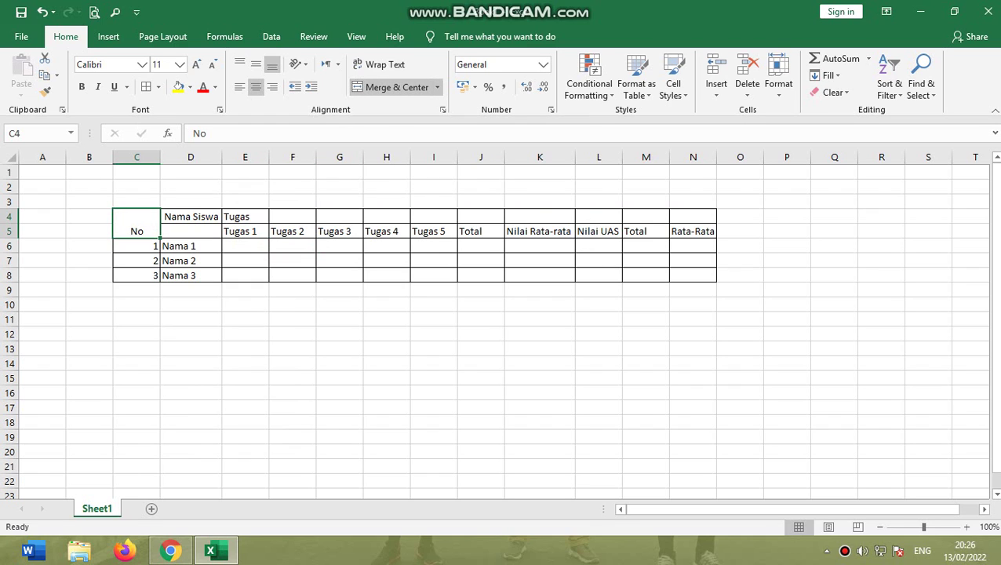
pyautogui.moveTo(191, 217); pyautogui.dragTo(190, 231)
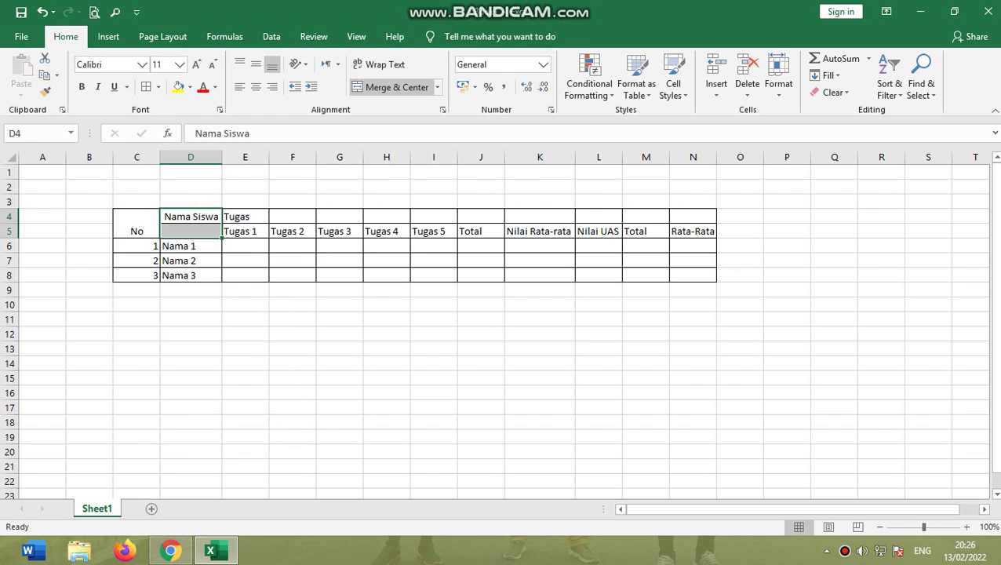
pyautogui.click(390, 86)
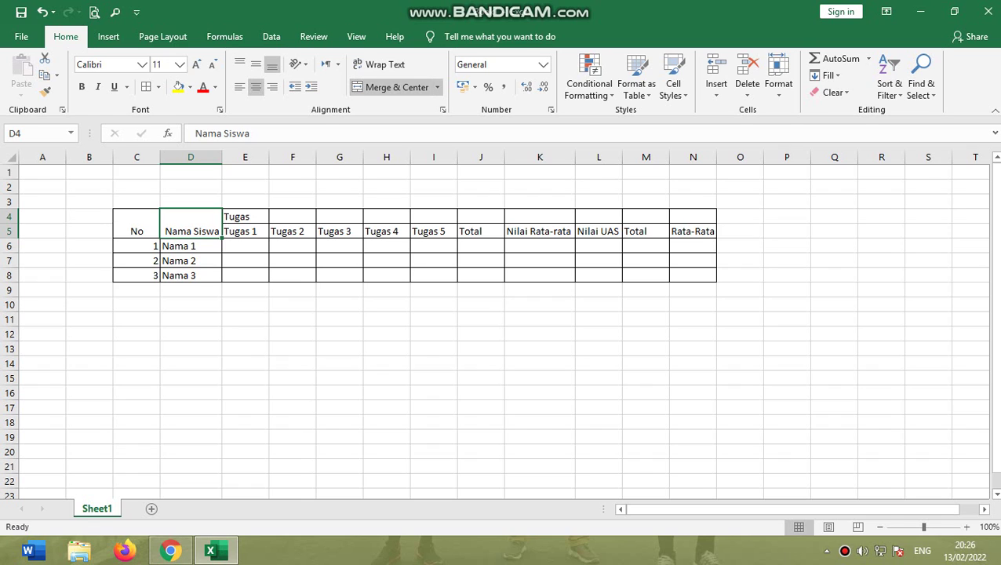
# Step: Merge and center the Tugas header across E4:I4 above the five assignment subheaders
pyautogui.click(245, 216)
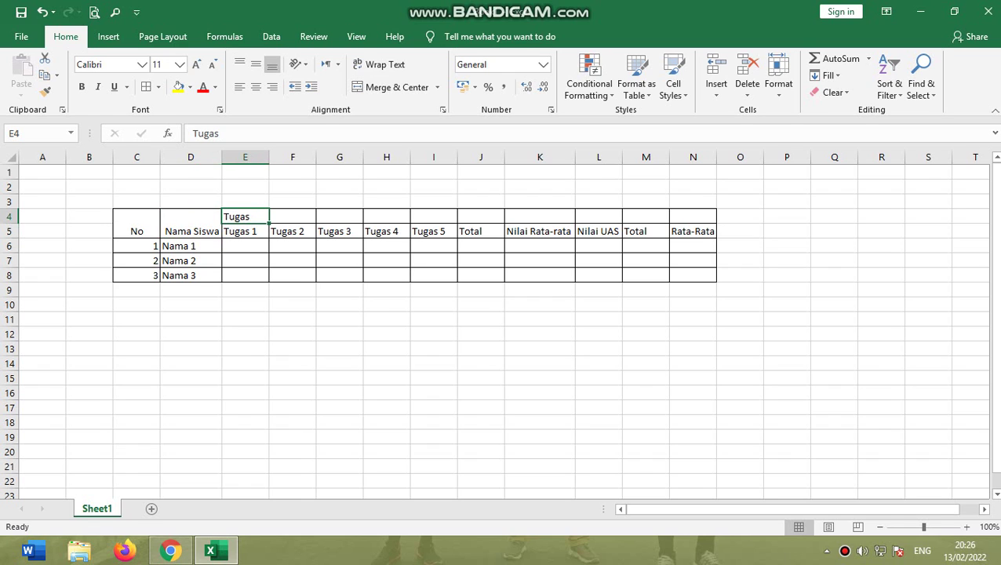
pyautogui.moveTo(245, 217); pyautogui.dragTo(434, 216)
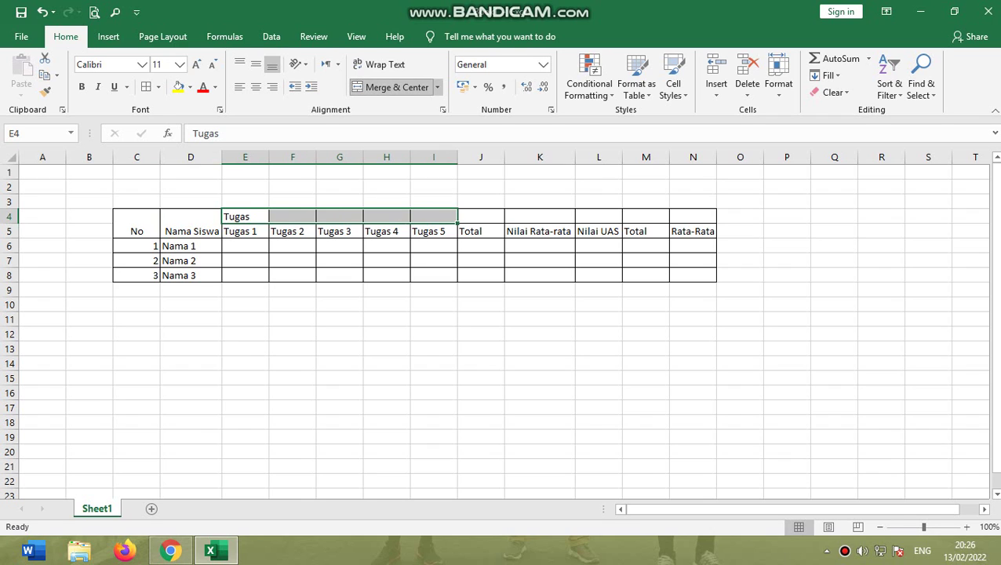
pyautogui.click(390, 87)
# Step: Merge and center the first Total header across J4:J5 and the Nilai Rata-rata header across K4:K5
pyautogui.click(481, 231)
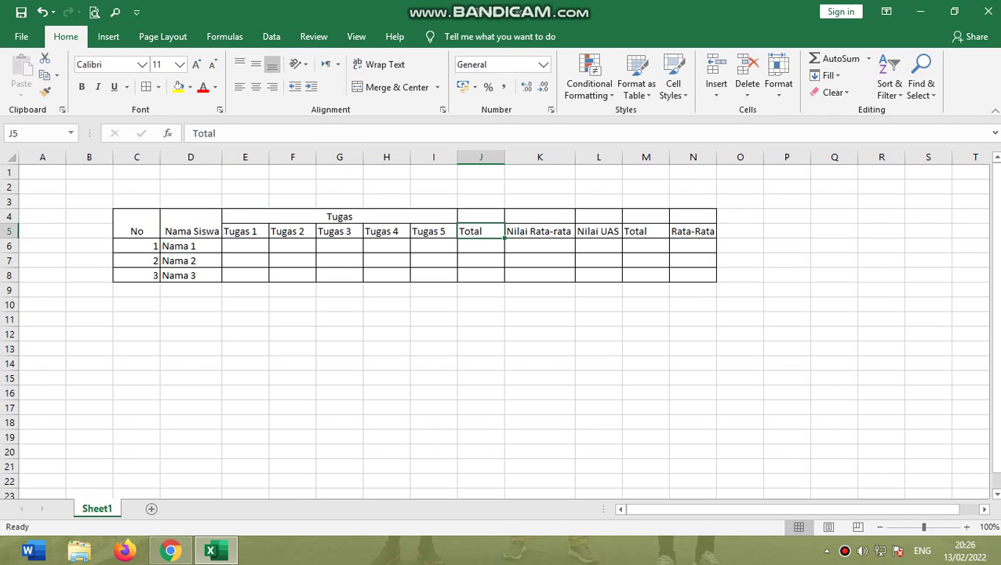
pyautogui.moveTo(480, 230); pyautogui.dragTo(480, 217)
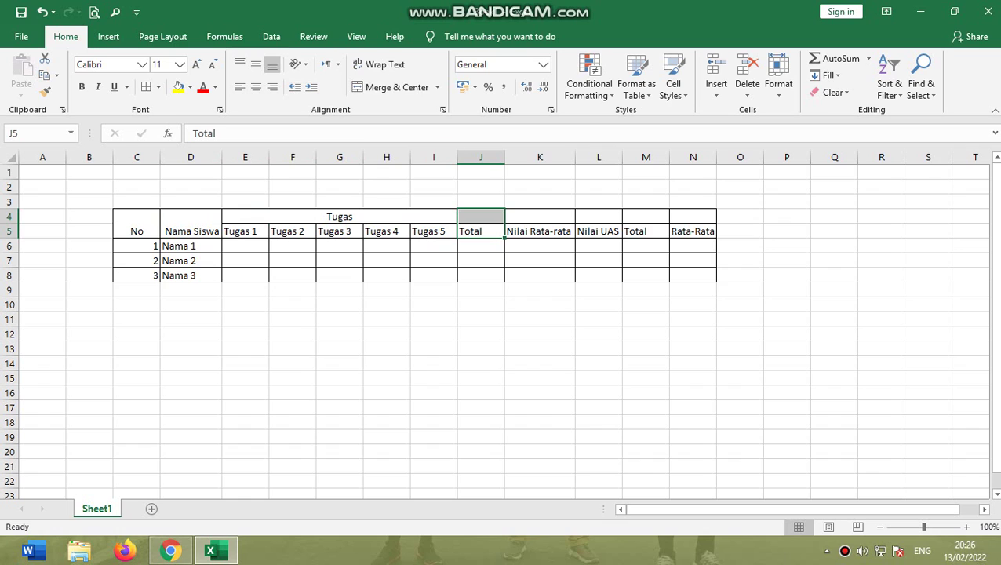
pyautogui.click(390, 87)
pyautogui.click(540, 216)
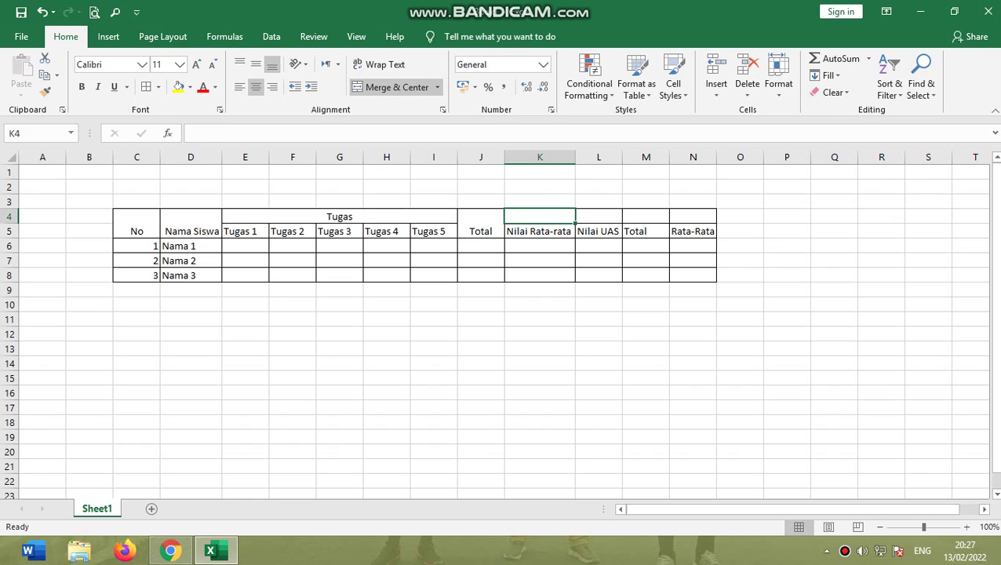
pyautogui.moveTo(540, 217); pyautogui.dragTo(540, 231)
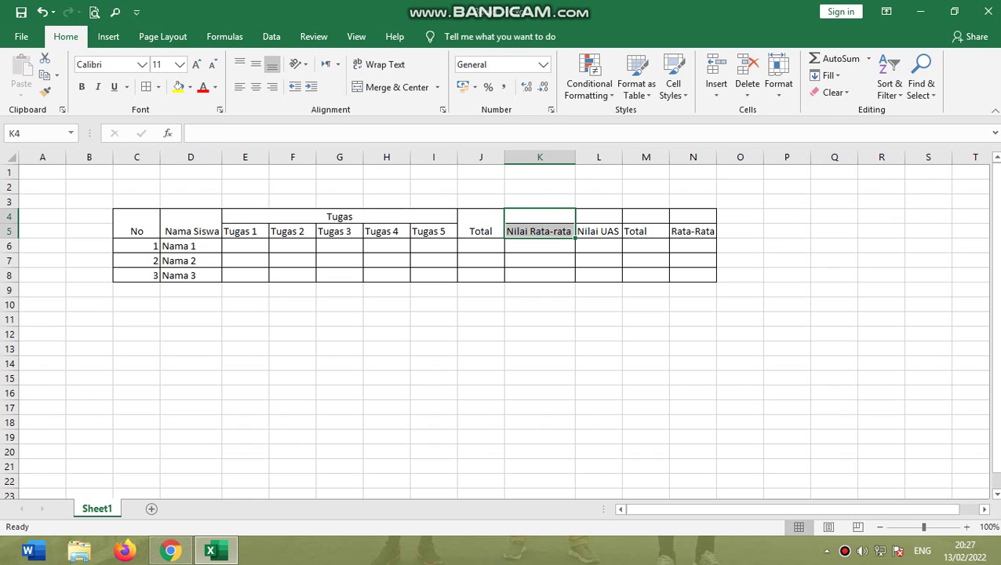
pyautogui.click(390, 88)
# Step: Merge and center rows 4 and 5 separately in columns L, M and N for Nilai UAS, Total and Rata-Rata
pyautogui.moveTo(599, 216); pyautogui.dragTo(693, 231)
pyautogui.click(390, 88)
pyautogui.click(390, 87)
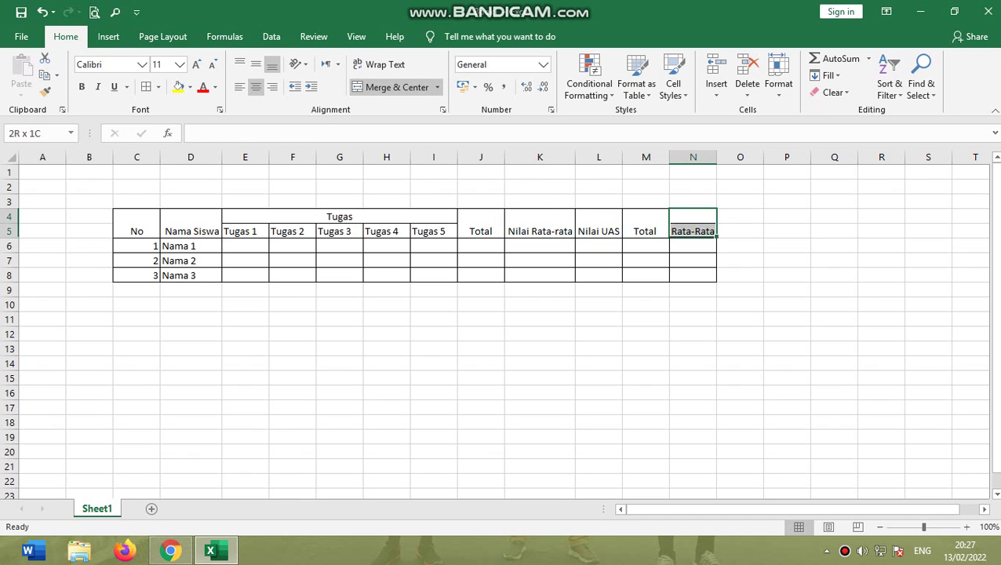
pyautogui.click(390, 87)
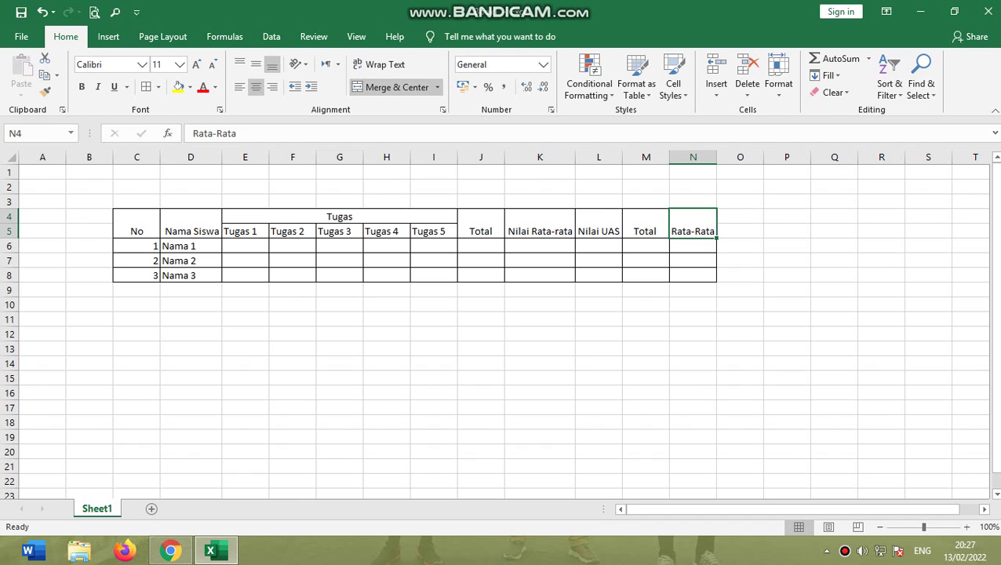
pyautogui.click(339, 261)
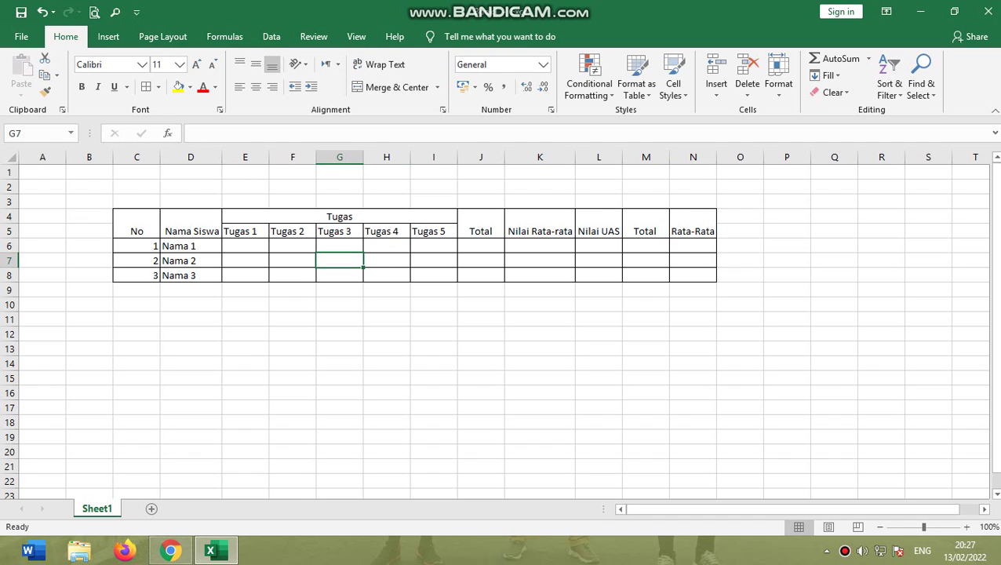
# Step: Middle-align the header cells in C4:N5 vertically
pyautogui.click(137, 223)
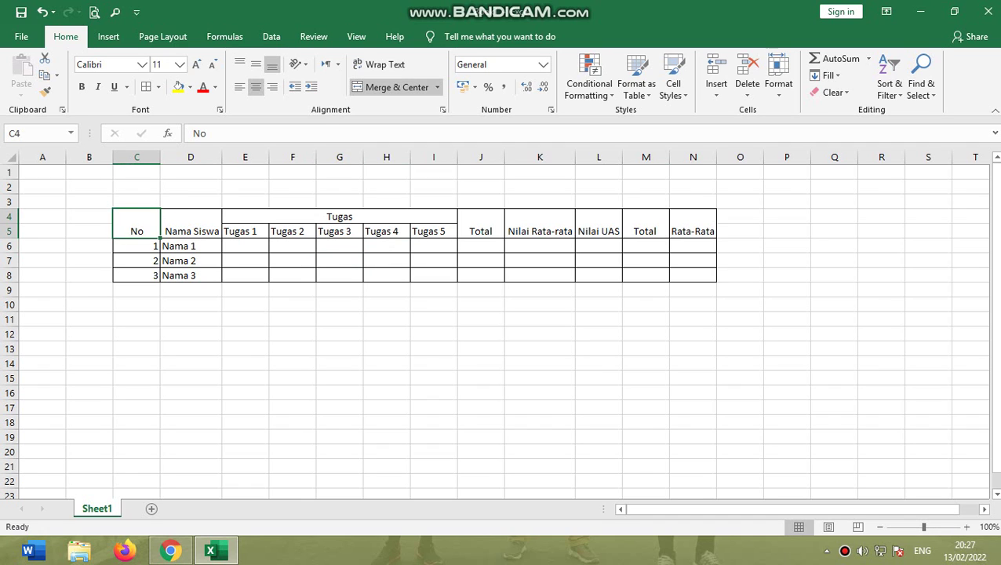
pyautogui.moveTo(137, 224); pyautogui.dragTo(693, 231)
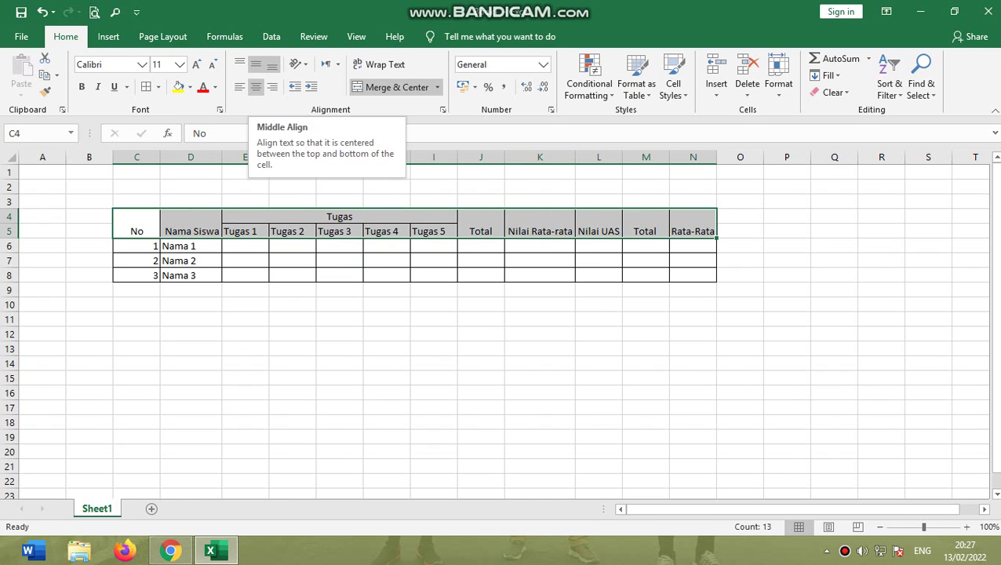
pyautogui.click(255, 65)
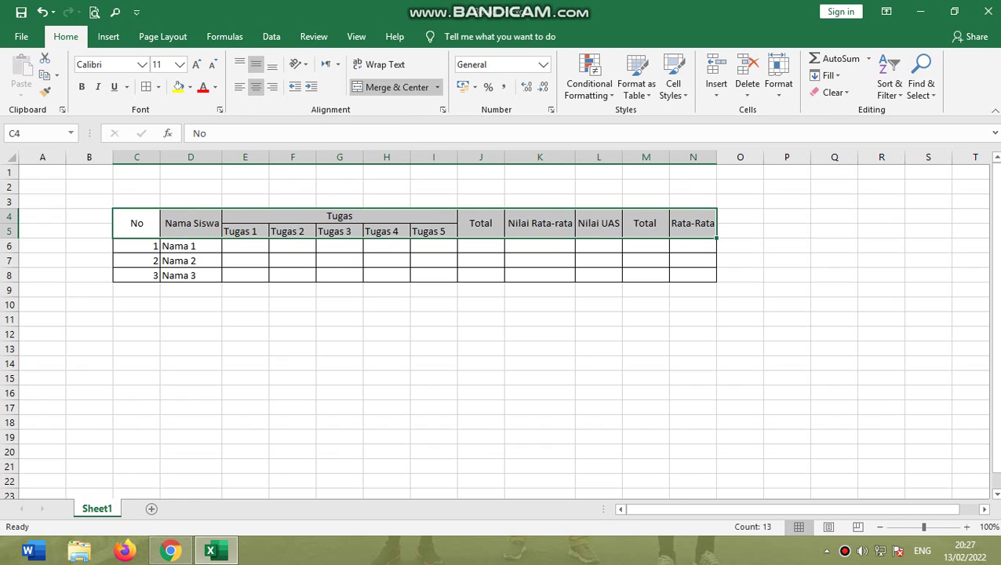
# Step: Center the row numbers in C6:C8 both vertically and horizontally
pyautogui.press('Down')
pyautogui.hotkey('shift', 'Down')
pyautogui.hotkey('shift', 'Down')
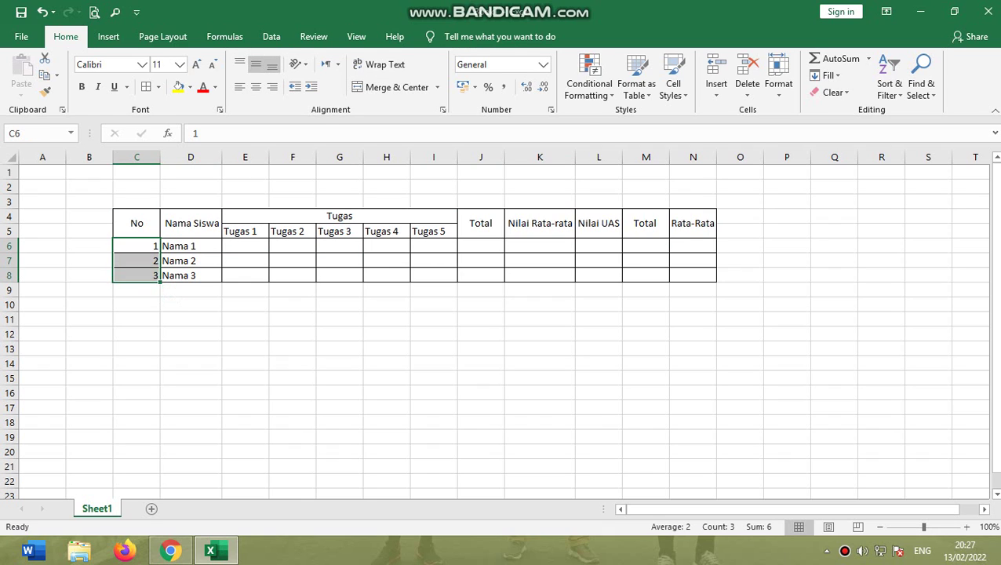
pyautogui.click(255, 65)
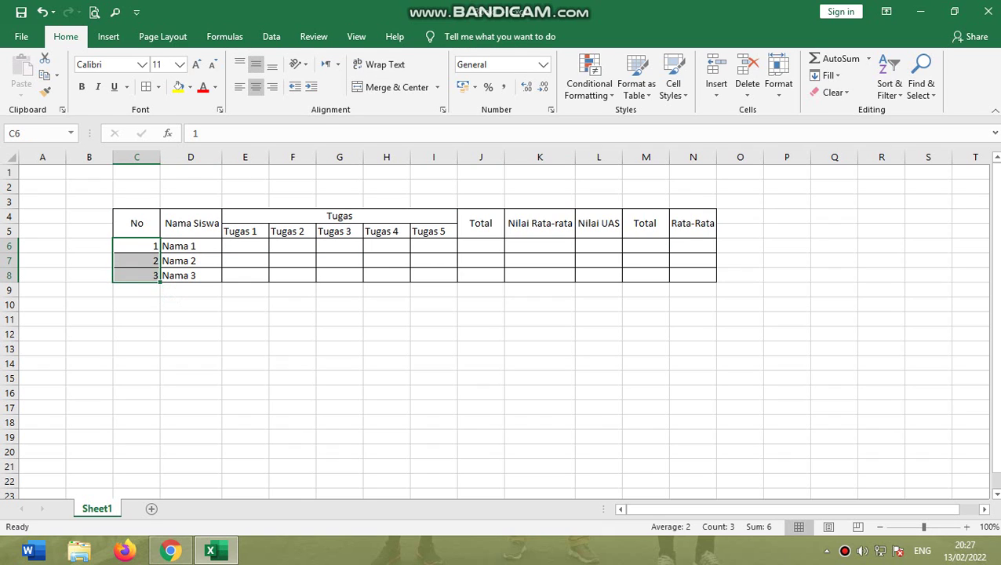
pyautogui.click(256, 87)
pyautogui.click(481, 260)
pyautogui.click(599, 260)
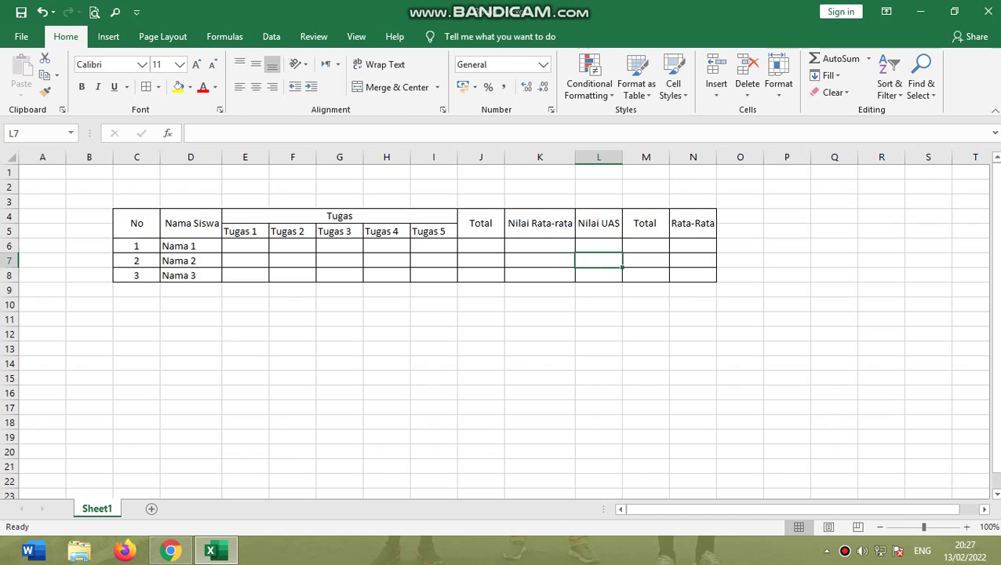
# Step: Enter the Tugas 1 to Tugas 5 scores 85, 88, 87, 85 and 80 for Nama 1 in E6:I6
pyautogui.click(246, 246)
pyautogui.click(245, 275)
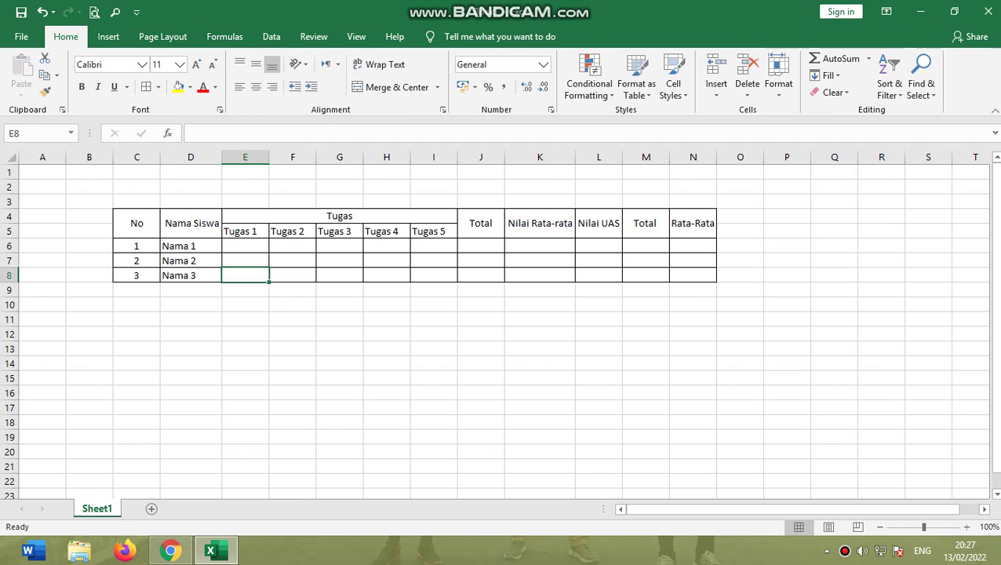
pyautogui.click(245, 260)
pyautogui.click(246, 246)
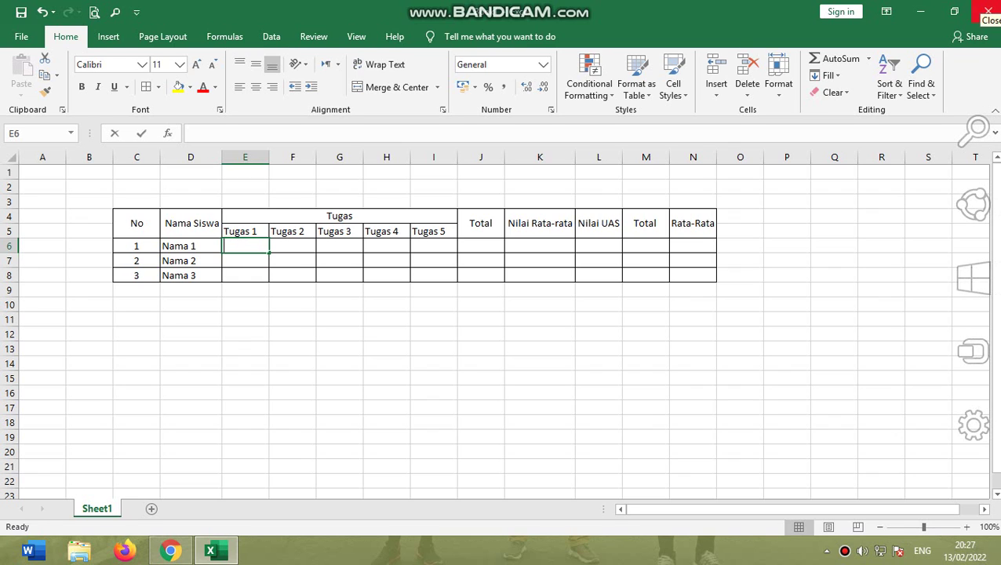
pyautogui.write('85')
pyautogui.press('Tab')
pyautogui.write('88')
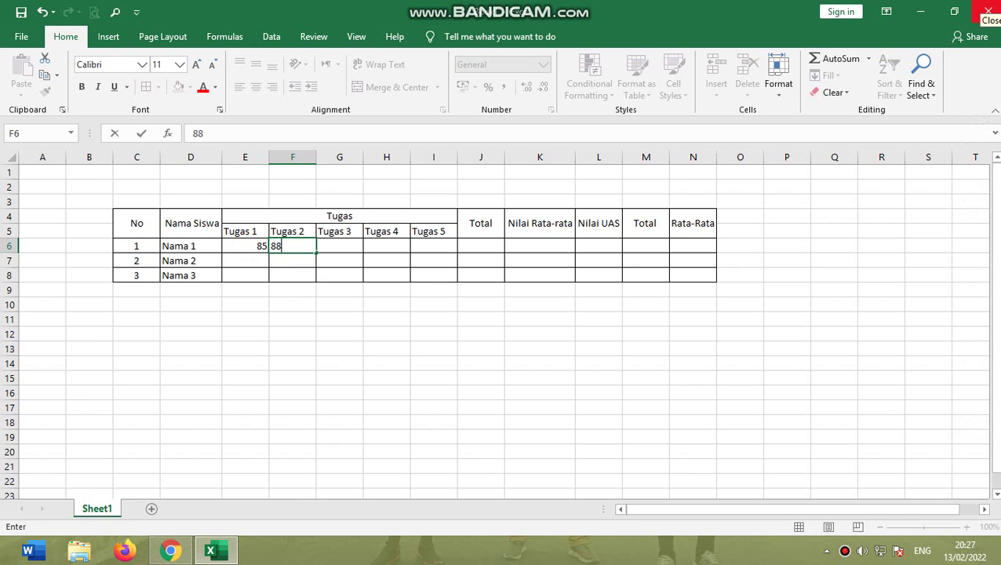
pyautogui.press('Tab')
pyautogui.write('87')
pyautogui.press('Tab')
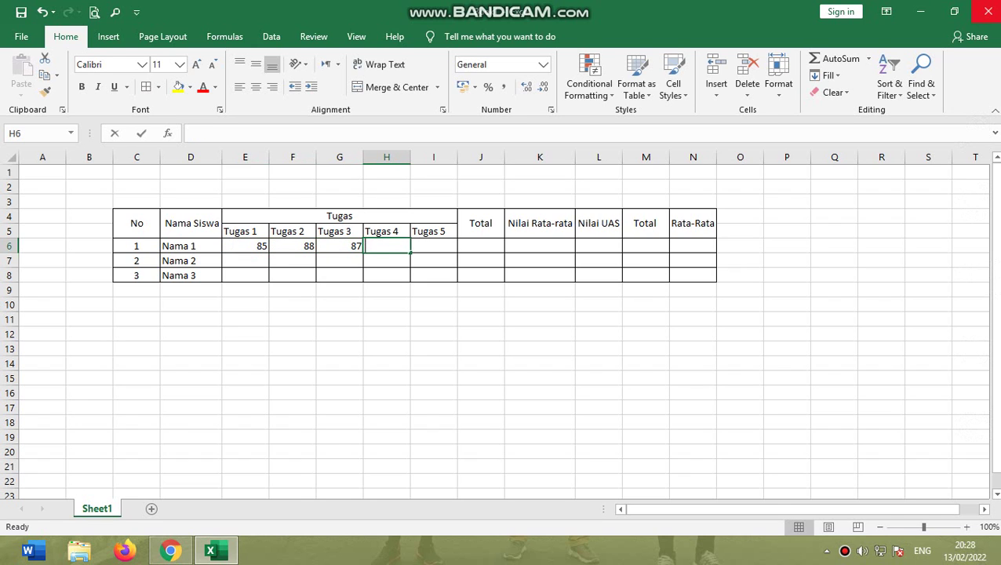
pyautogui.write('85')
pyautogui.press('Tab')
pyautogui.write('80')
pyautogui.press('Tab')
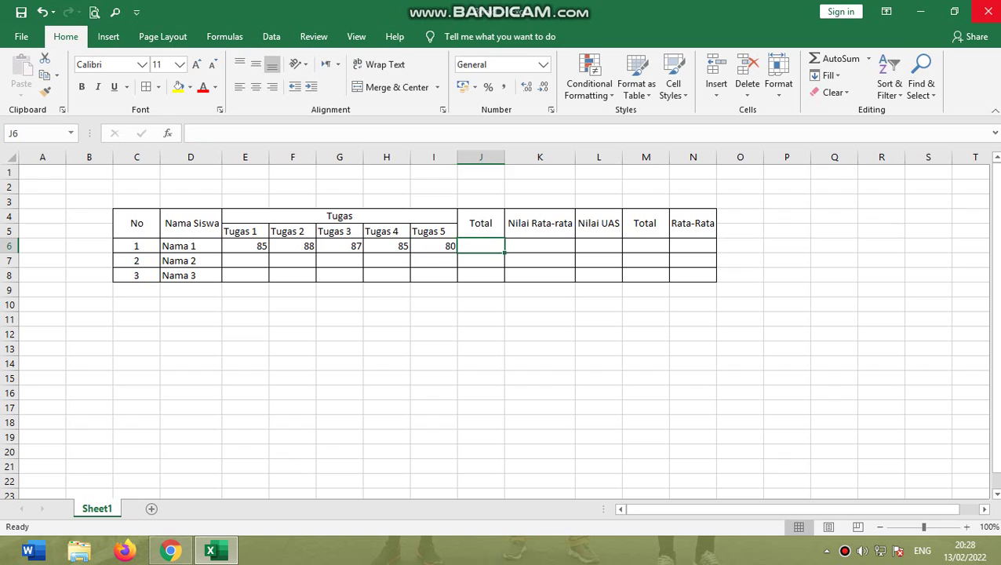
# Step: Enter the Tugas 1 to Tugas 5 scores 56, 45, 80, 75 and 77 for Nama 2 in E7:I7
pyautogui.press('Down')
pyautogui.press('Left')
pyautogui.press('Left')
pyautogui.press('Left')
pyautogui.press('Left')
pyautogui.press('Left')
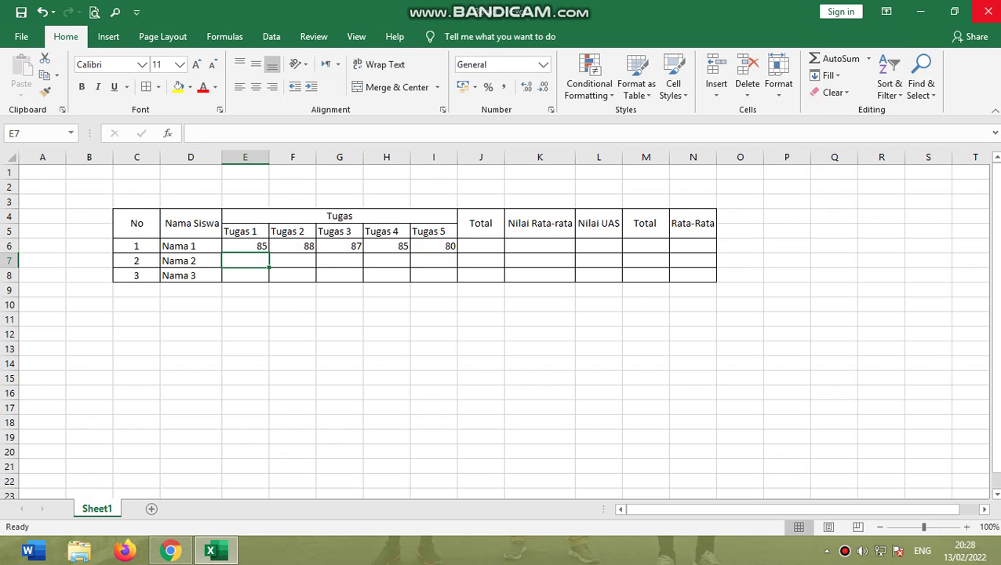
pyautogui.write('56')
pyautogui.press('Tab')
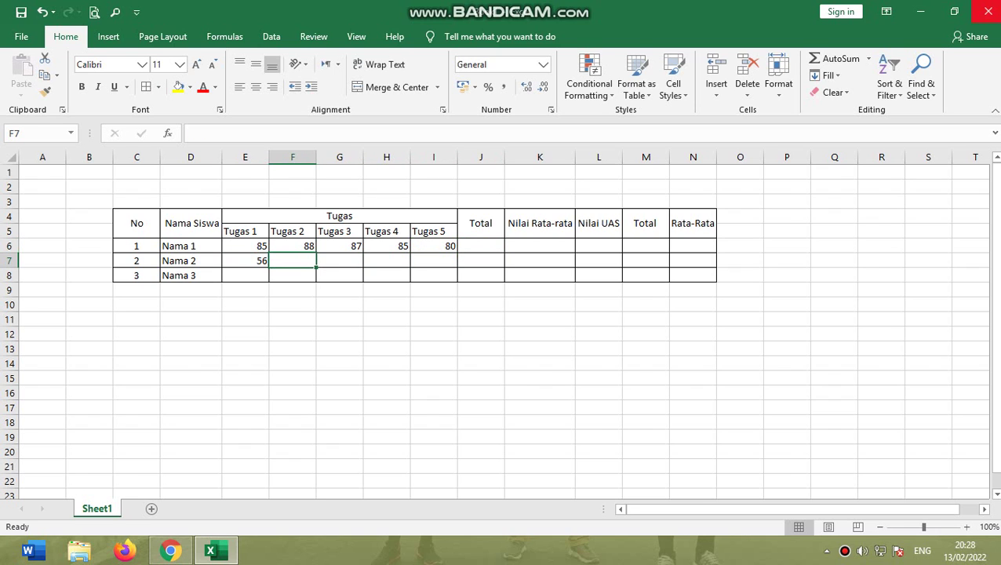
pyautogui.write('45')
pyautogui.press('Tab')
pyautogui.write('80')
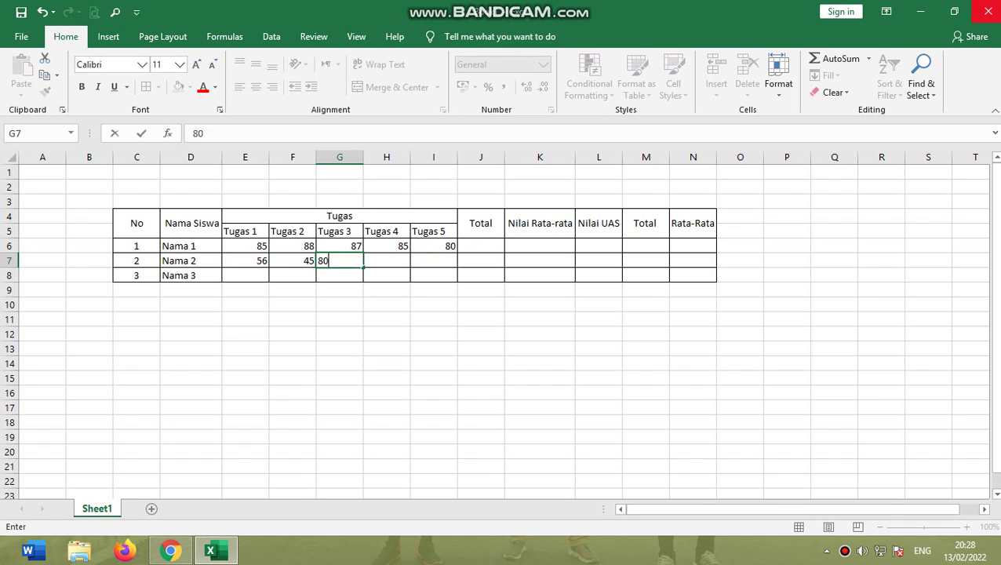
pyautogui.press('Tab')
pyautogui.write('75')
pyautogui.press('Tab')
pyautogui.write('77')
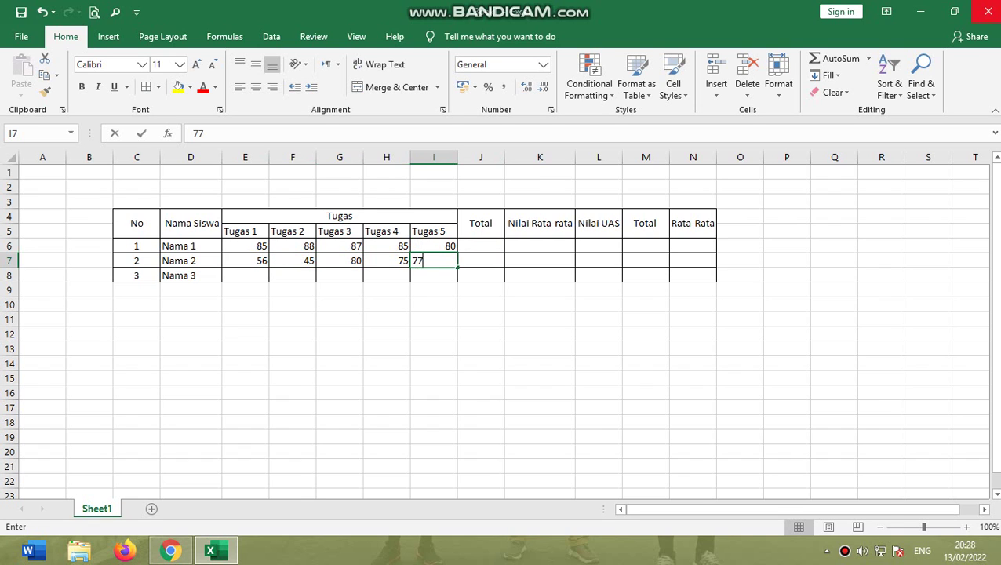
pyautogui.press('Tab')
# Step: Enter the Tugas 1 to Tugas 5 scores 75, 85, 74, 75 and 77 for Nama 3 in E8:I8
pyautogui.press('Down')
pyautogui.press('Left')
pyautogui.press('Left')
pyautogui.press('Left')
pyautogui.press('Left')
pyautogui.press('Left')
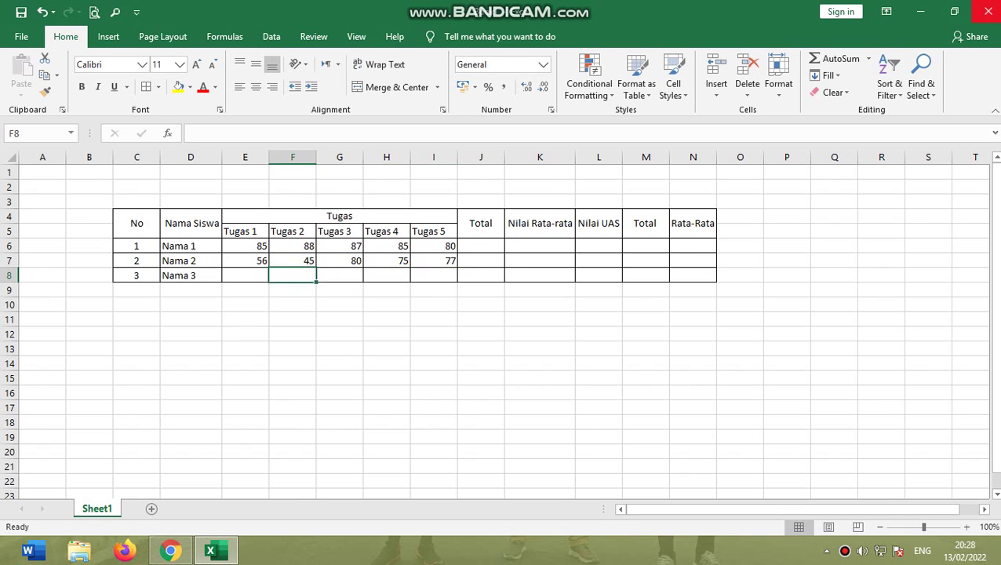
pyautogui.write('75')
pyautogui.press('Tab')
pyautogui.write('85')
pyautogui.press('Tab')
pyautogui.write('74')
pyautogui.press('Tab')
pyautogui.write('75')
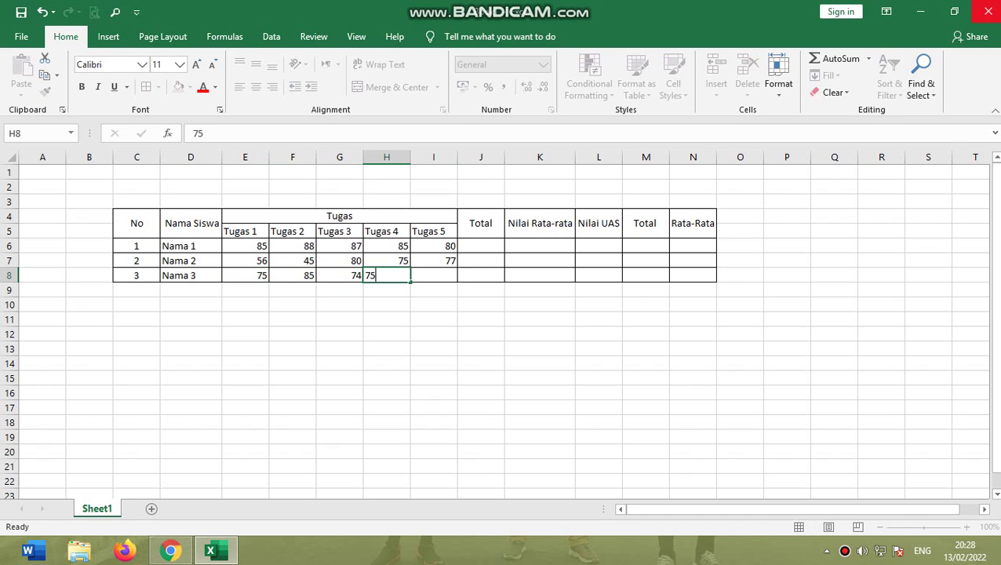
pyautogui.press('Tab')
pyautogui.write('77')
pyautogui.press('Tab')
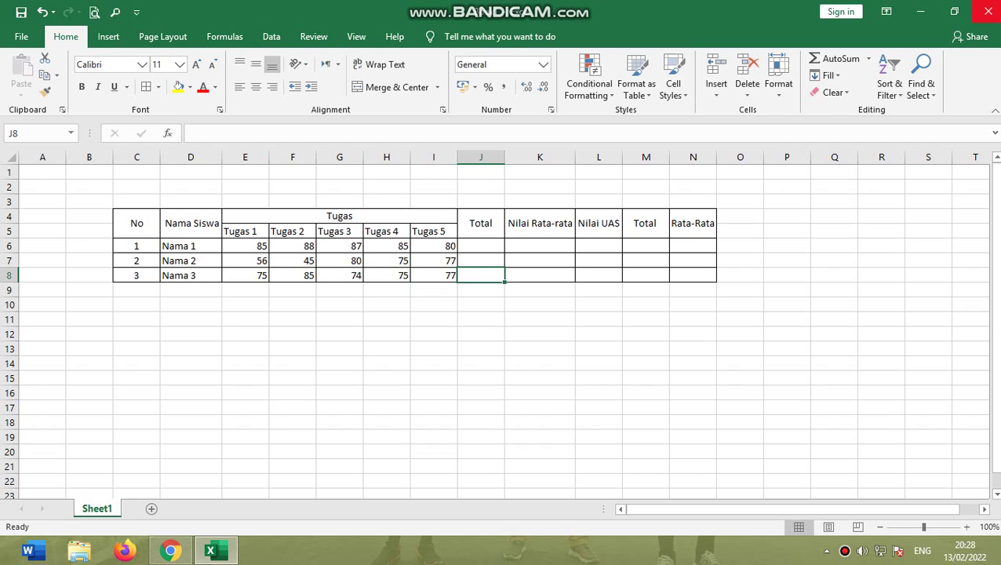
# Step: Total the first student's assignment scores in J6 with the addition formula =E6+F6+G6+H6+I6
pyautogui.press('Up')
pyautogui.press('Up')
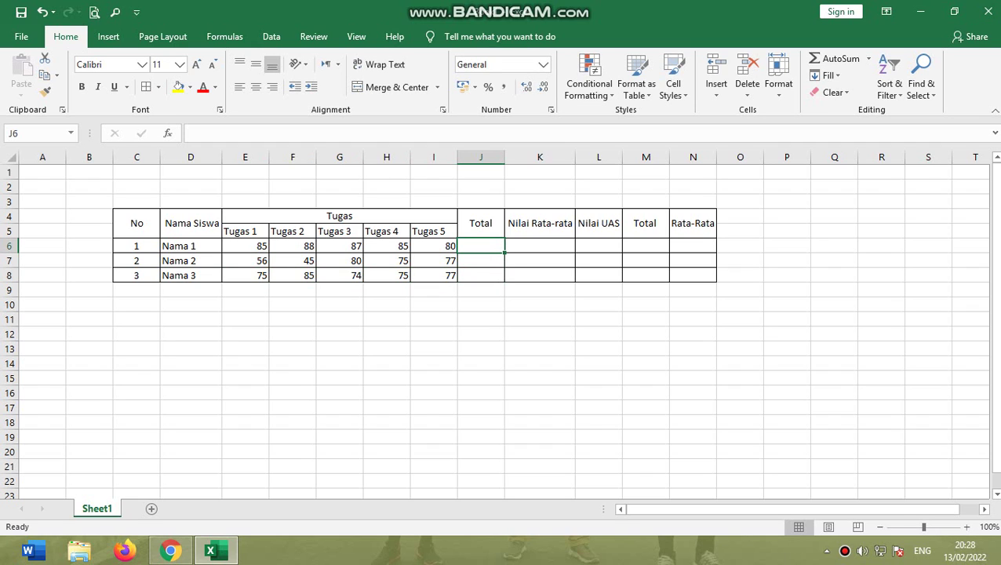
pyautogui.click(245, 245)
pyautogui.click(245, 261)
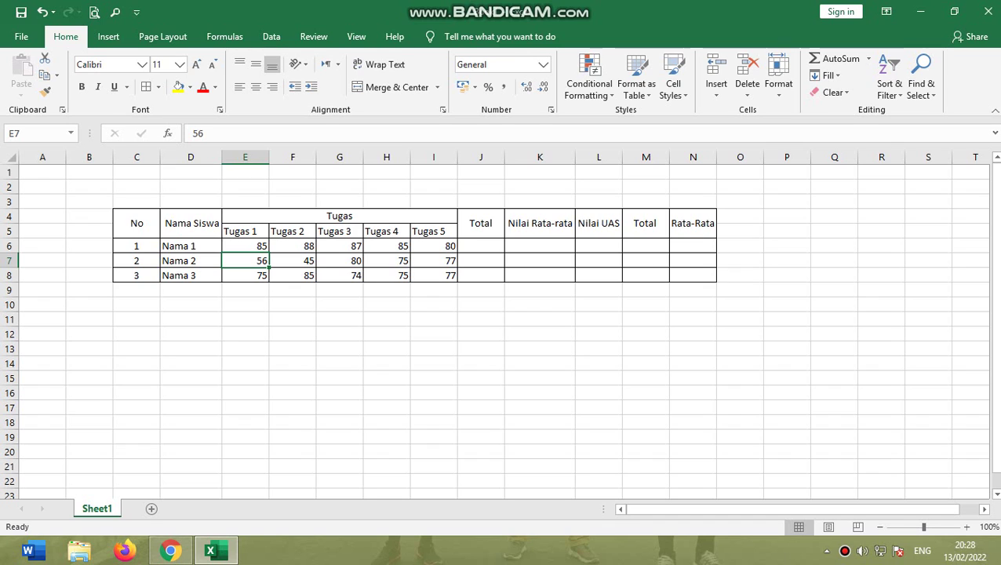
pyautogui.click(481, 246)
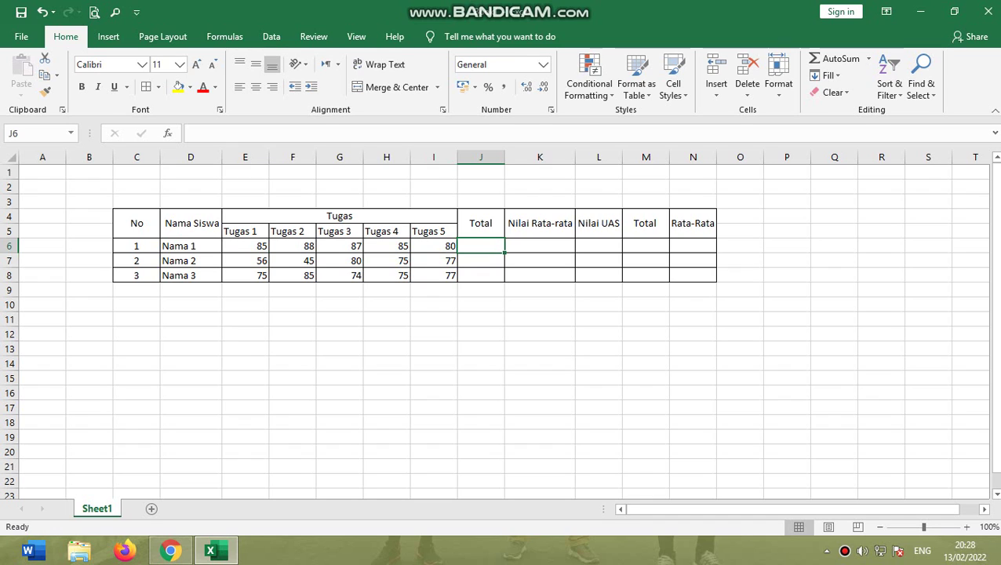
pyautogui.write('=')
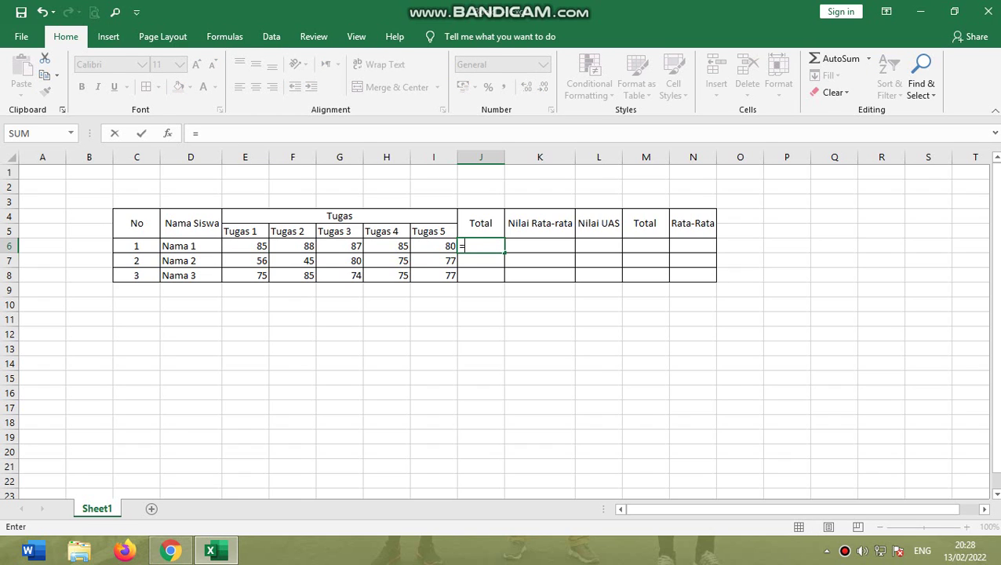
pyautogui.click(246, 246)
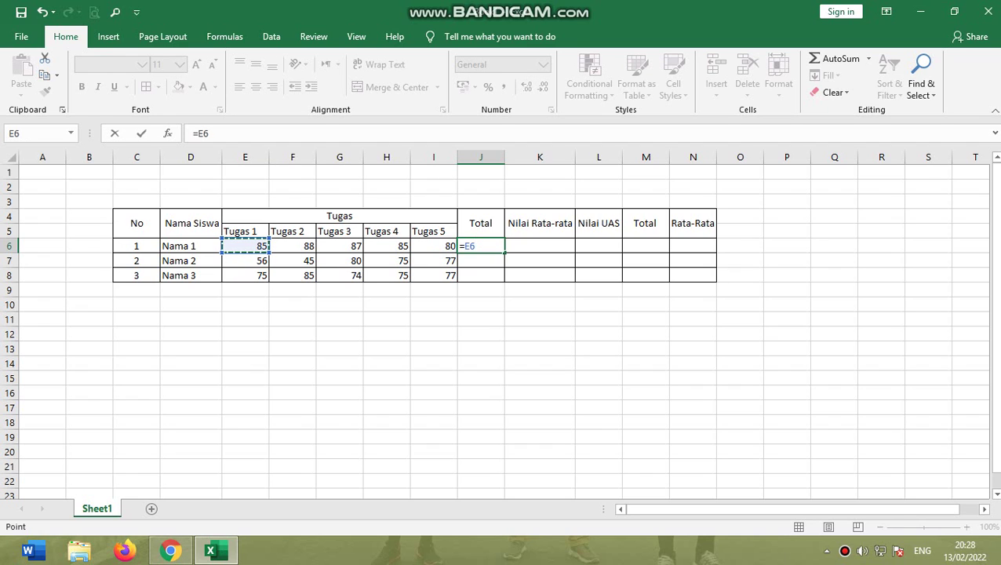
pyautogui.write('+')
pyautogui.click(293, 246)
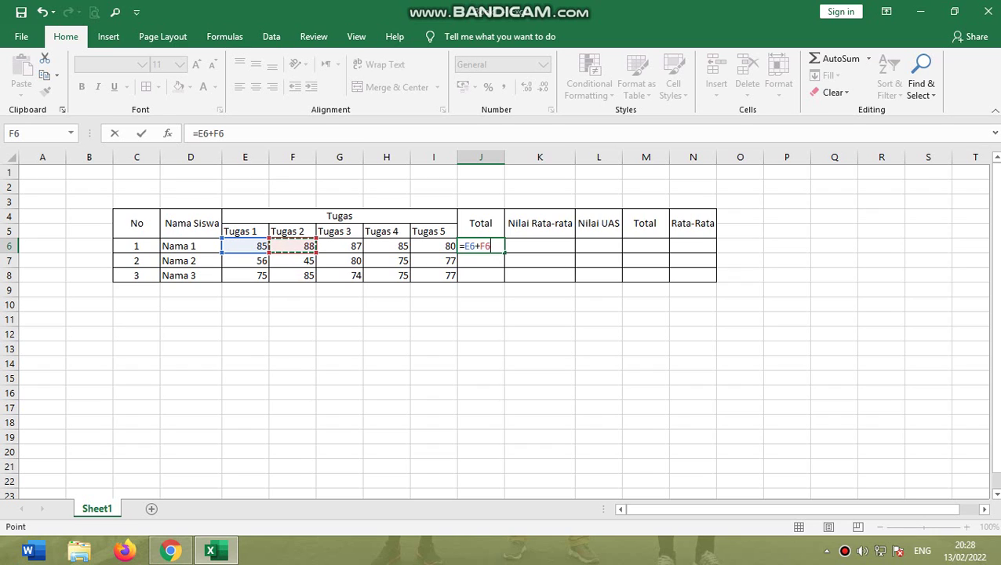
pyautogui.write('+')
pyautogui.click(340, 246)
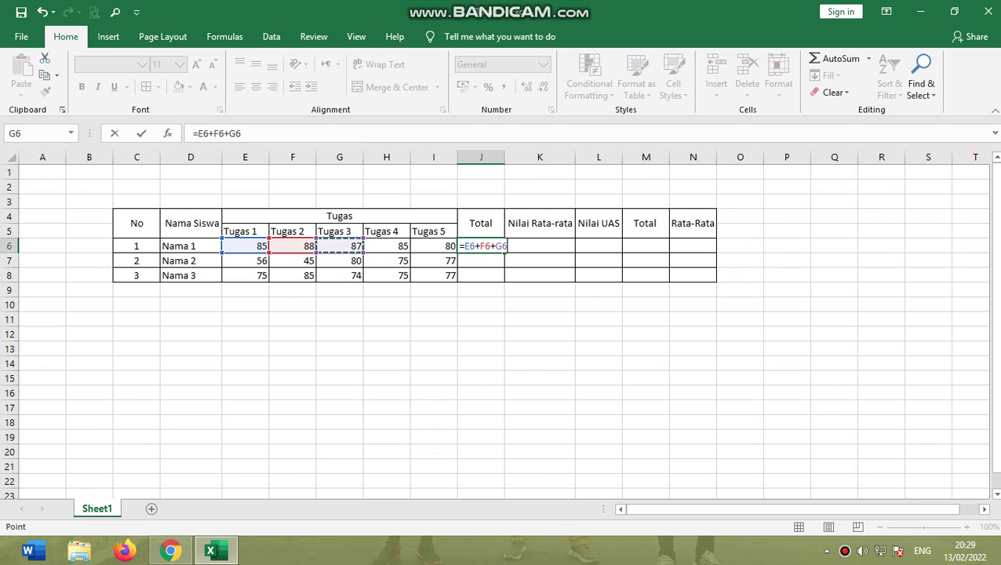
pyautogui.write('+')
pyautogui.click(386, 246)
pyautogui.write('+')
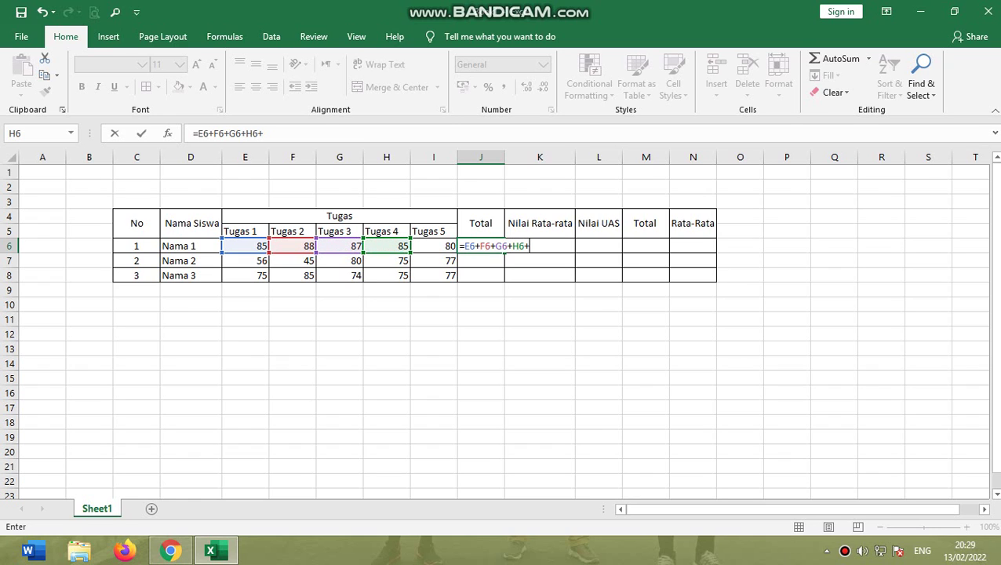
pyautogui.click(434, 246)
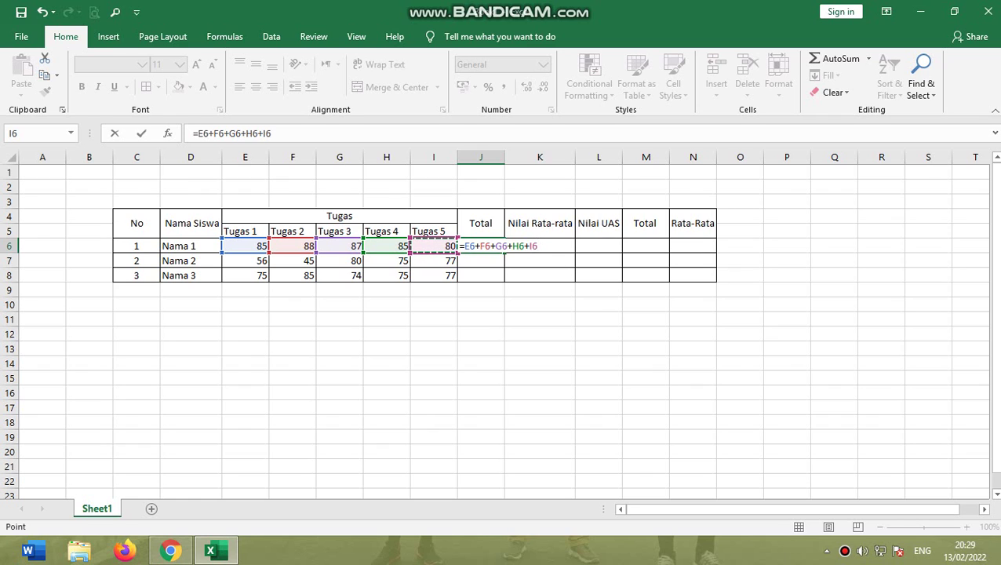
pyautogui.press('Return')
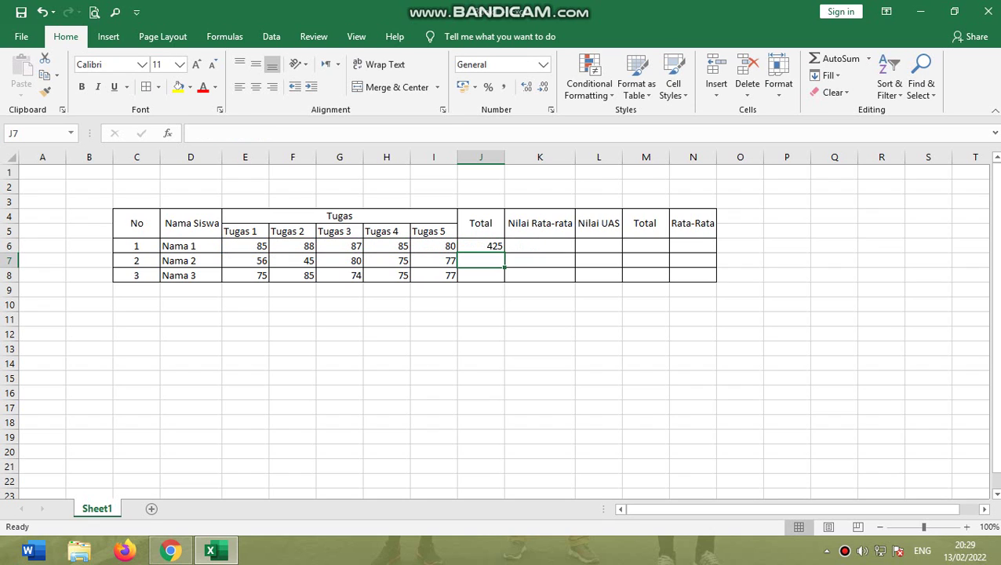
# Step: Total the second student's assignment scores in J7 with the formula =SUM(E7:I7)
pyautogui.write('=')
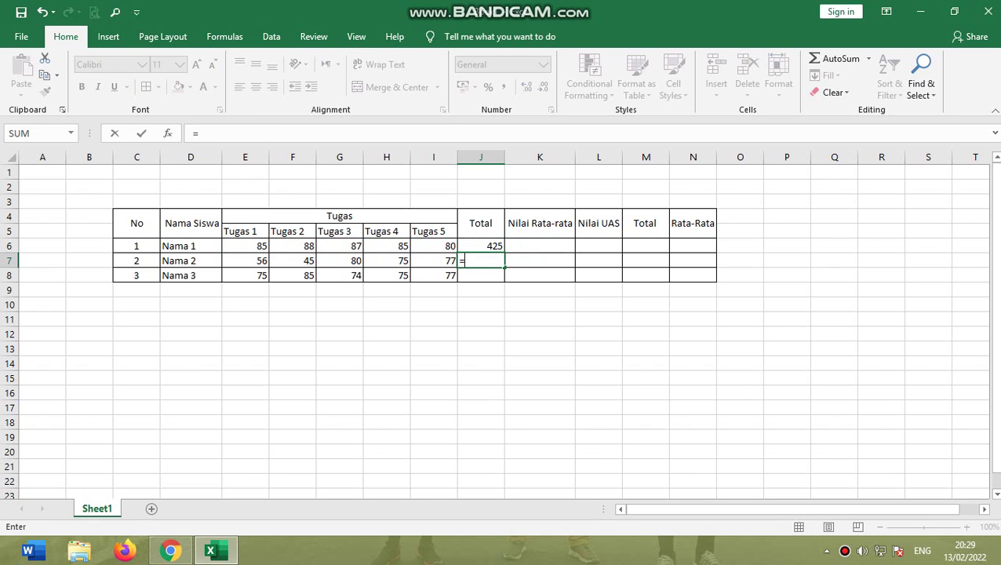
pyautogui.write('sum')
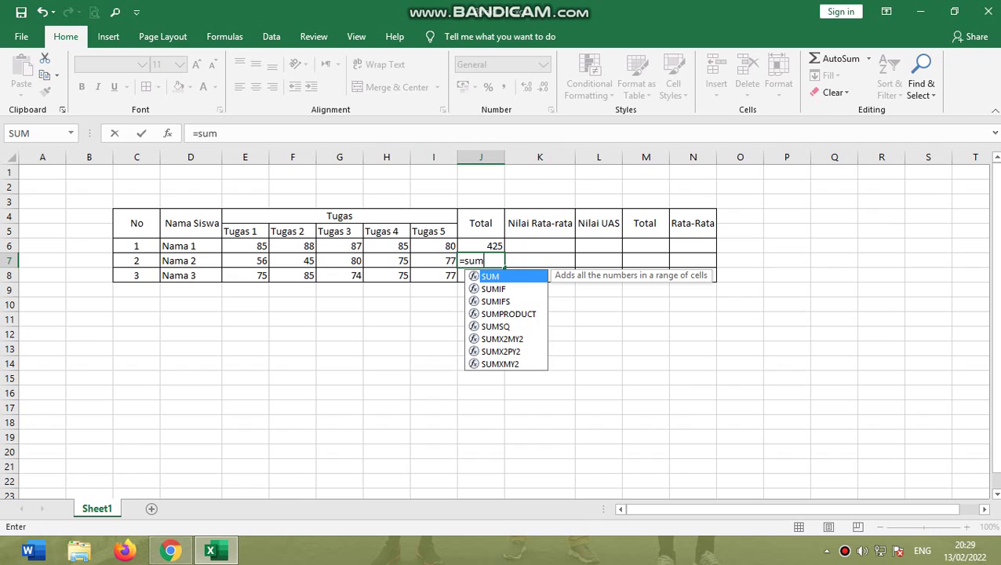
pyautogui.write('(')
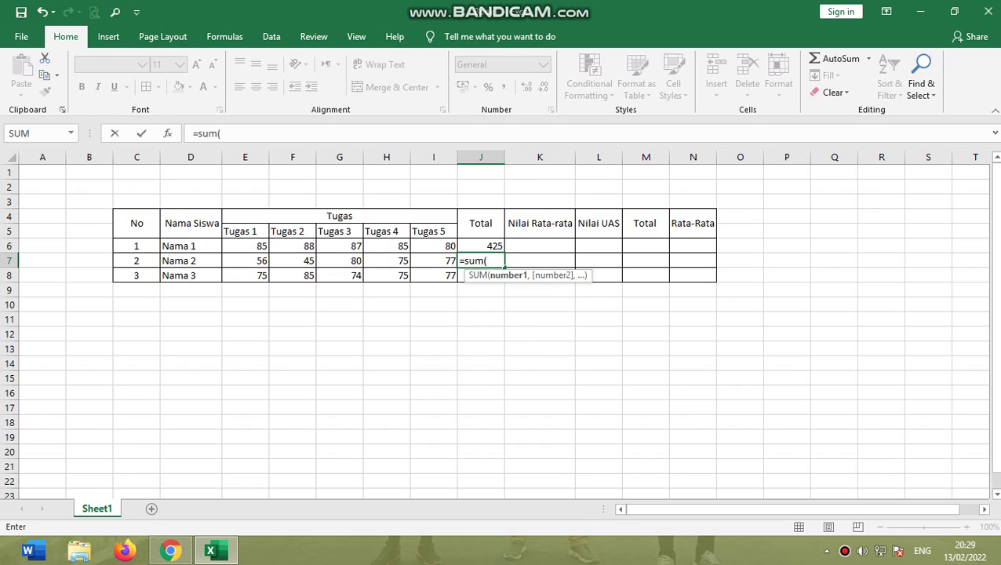
pyautogui.click(245, 261)
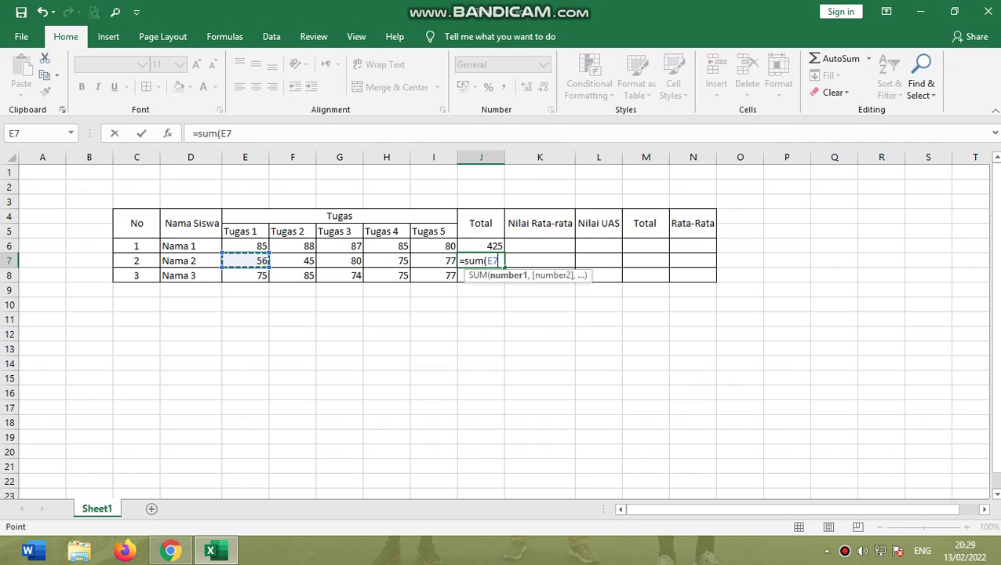
pyautogui.moveTo(245, 261); pyautogui.dragTo(436, 260)
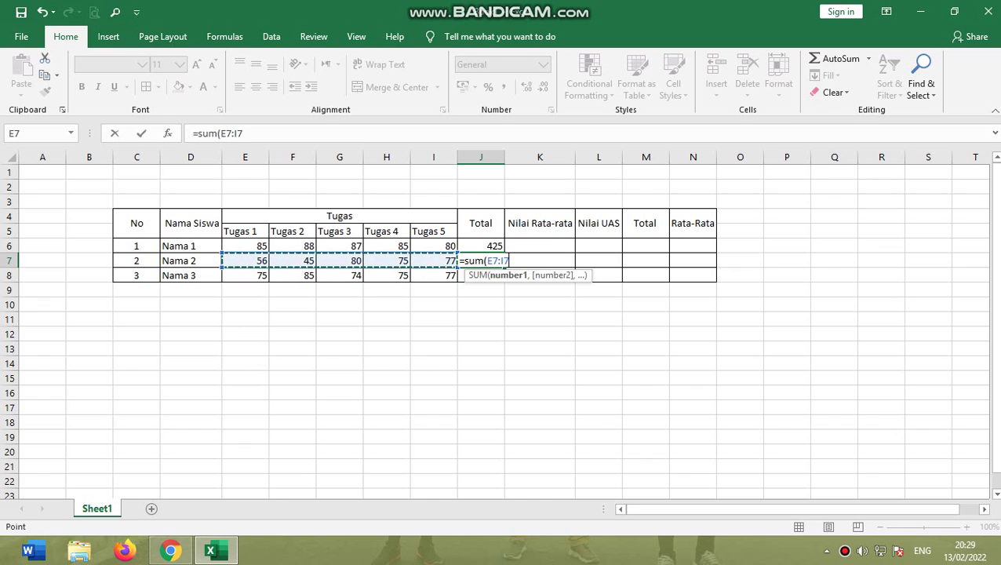
pyautogui.write(')')
pyautogui.press('Return')
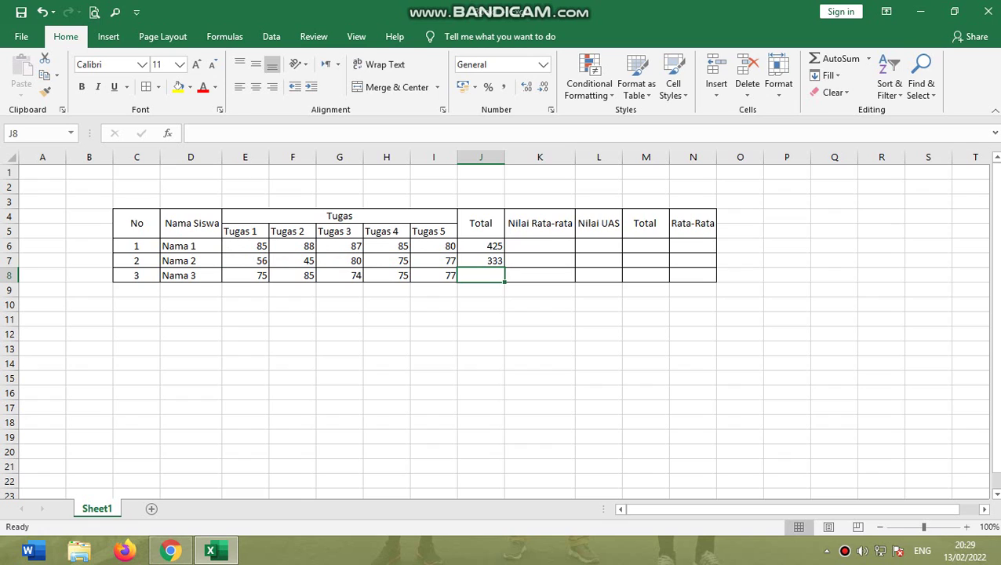
# Step: Fill the SUM formula from J7 down to J8 and compare the formulas in the two cells
pyautogui.click(481, 261)
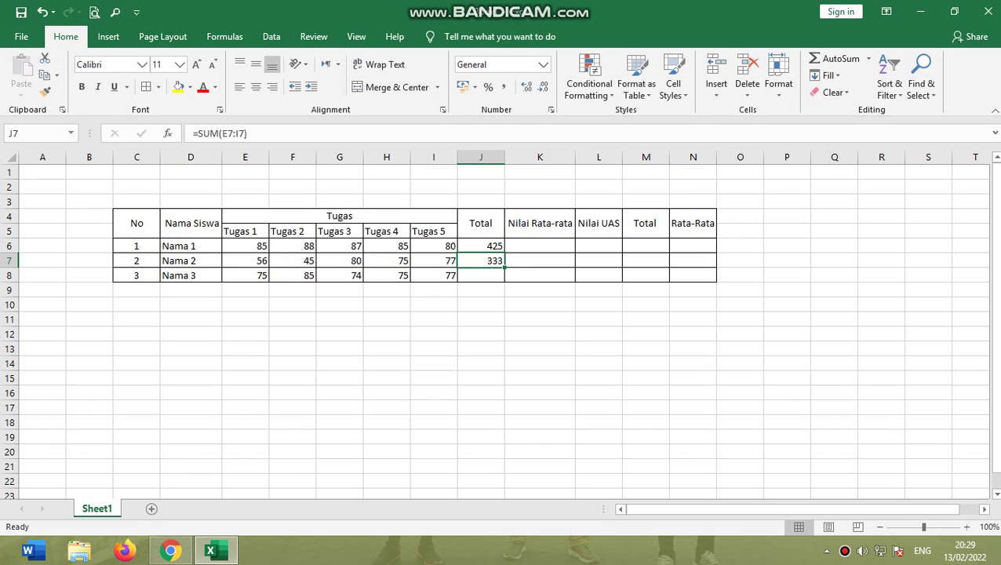
pyautogui.moveTo(504, 268); pyautogui.dragTo(505, 281)
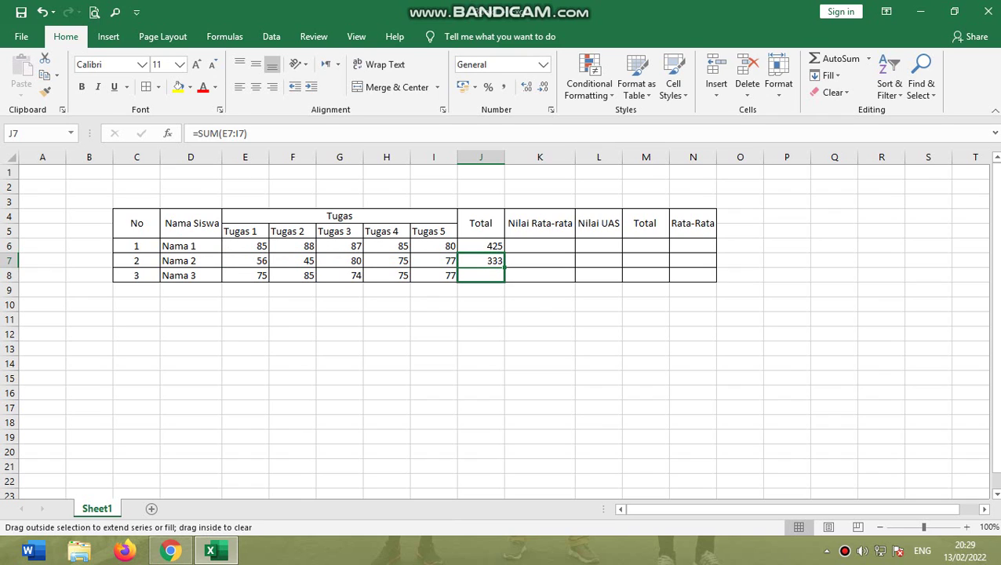
pyautogui.moveTo(504, 280); pyautogui.dragTo(504, 280)
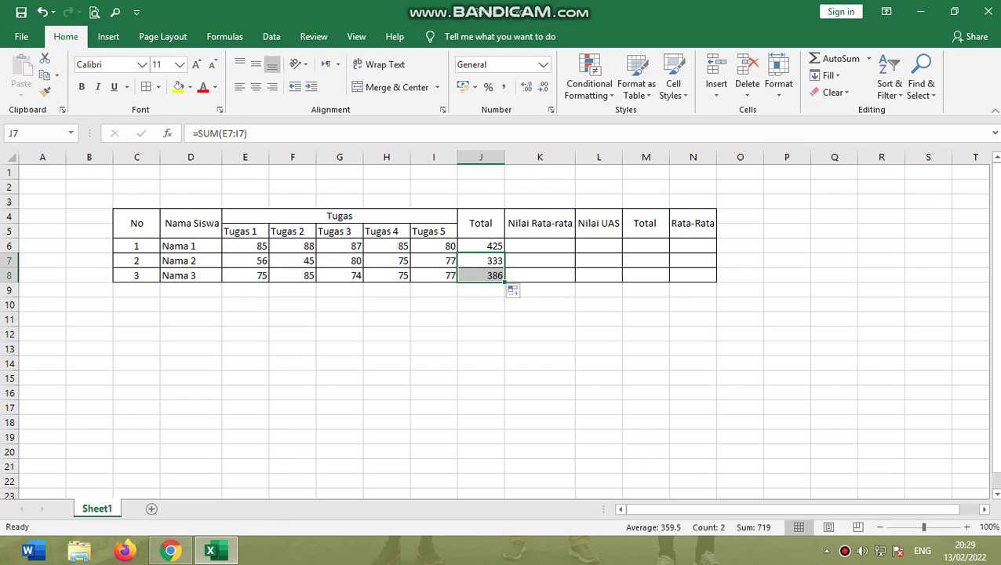
pyautogui.click(245, 275)
pyautogui.click(433, 276)
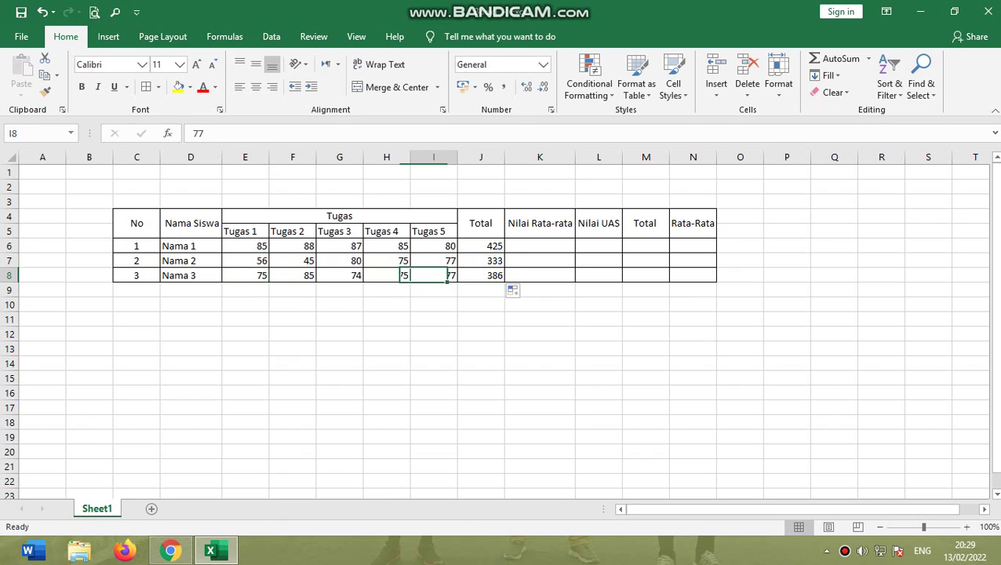
pyautogui.click(481, 260)
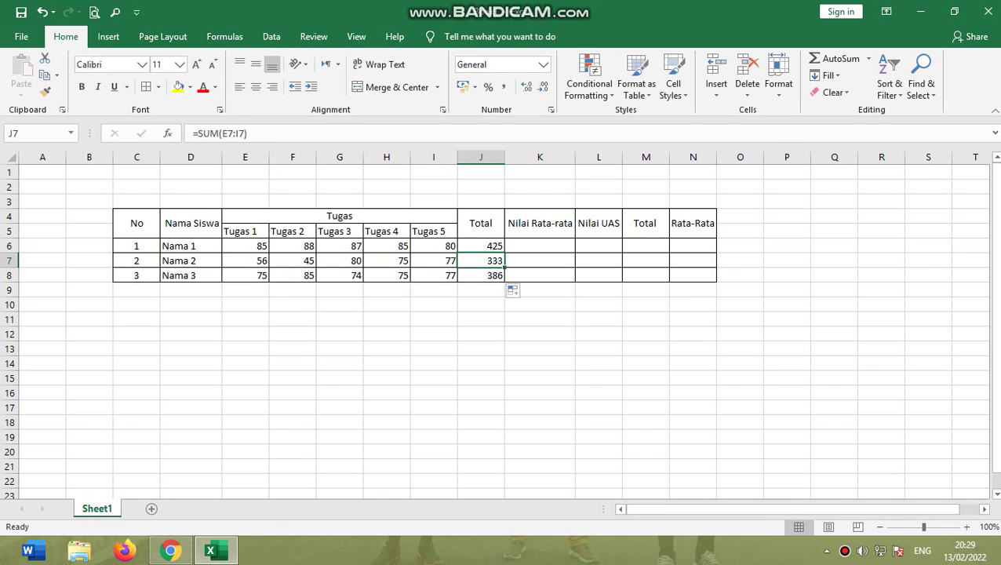
pyautogui.click(481, 276)
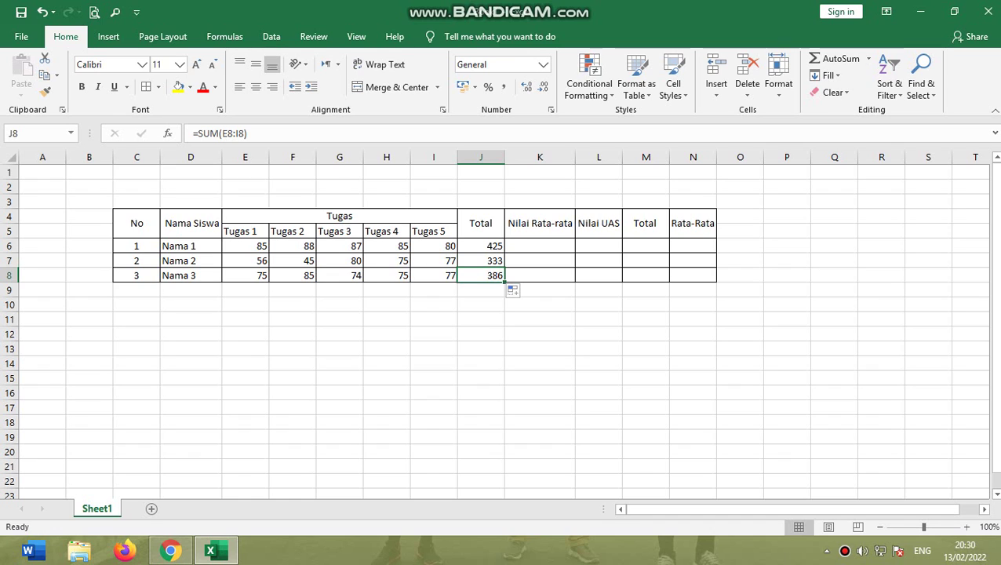
# Step: Calculate the first student's average assignment score in K6 with the formula =J6/5
pyautogui.click(540, 246)
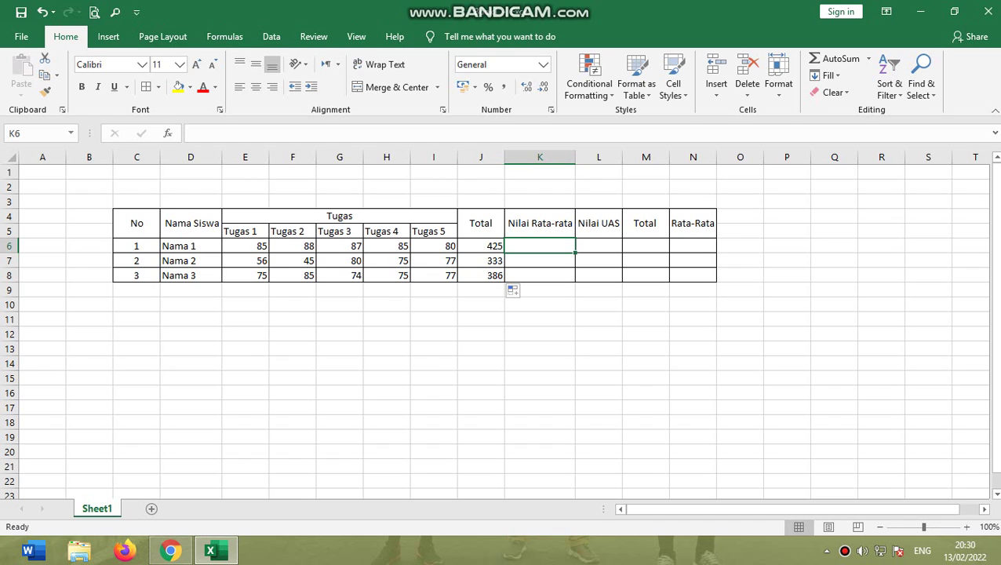
pyautogui.write('=')
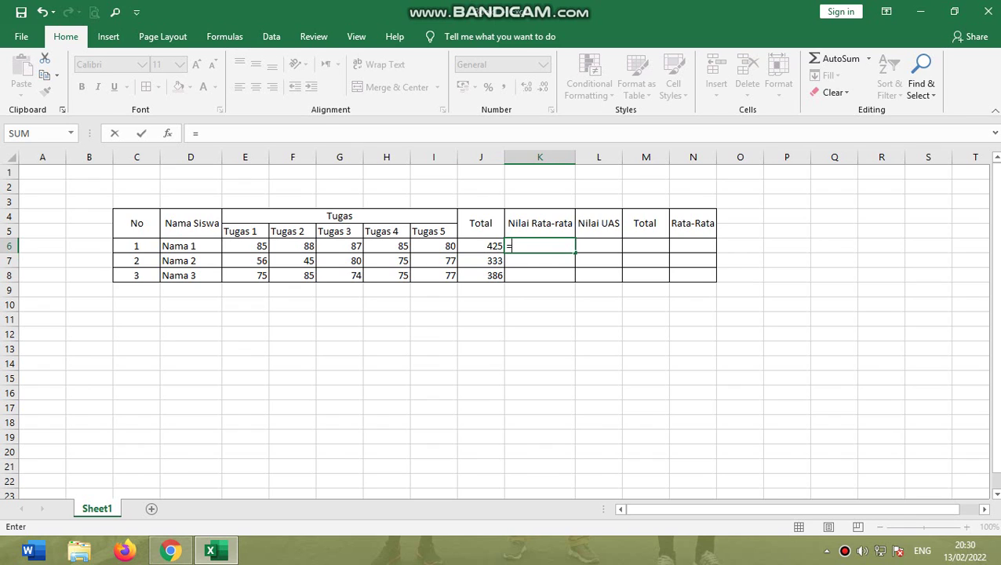
pyautogui.press('Left')
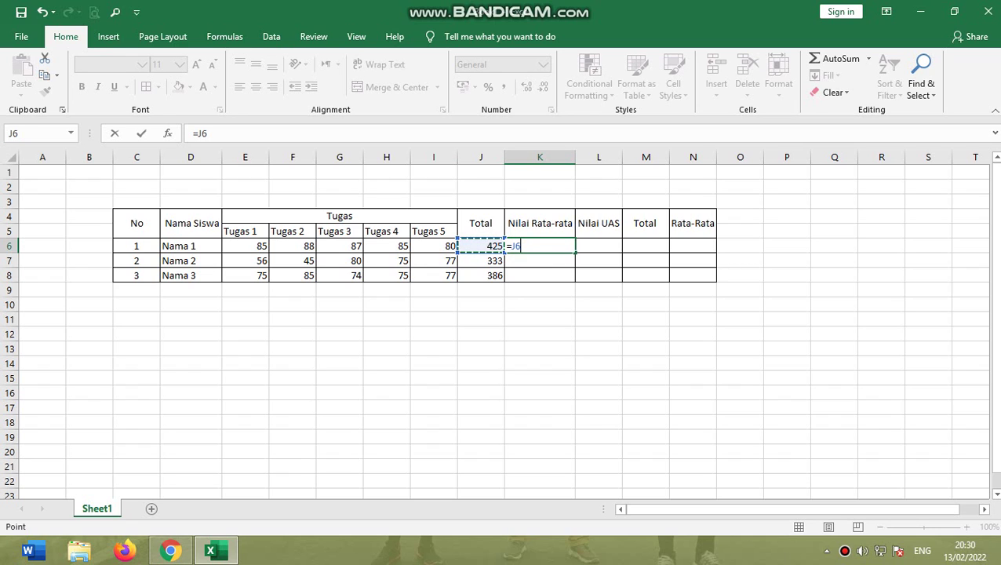
pyautogui.write('/')
pyautogui.press('Up')
pyautogui.press('Left')
pyautogui.press('Left')
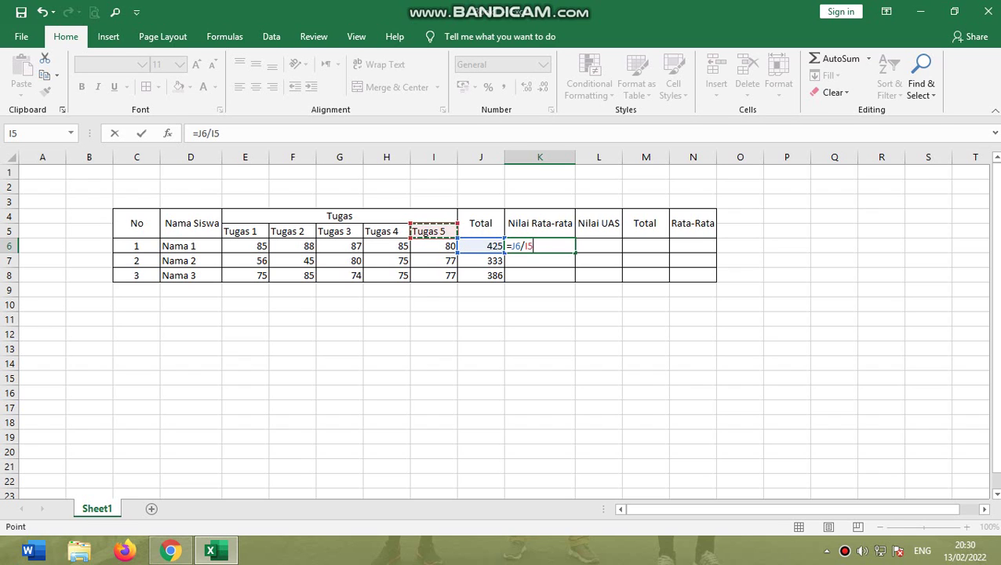
pyautogui.press('BackSpace')
pyautogui.press('BackSpace')
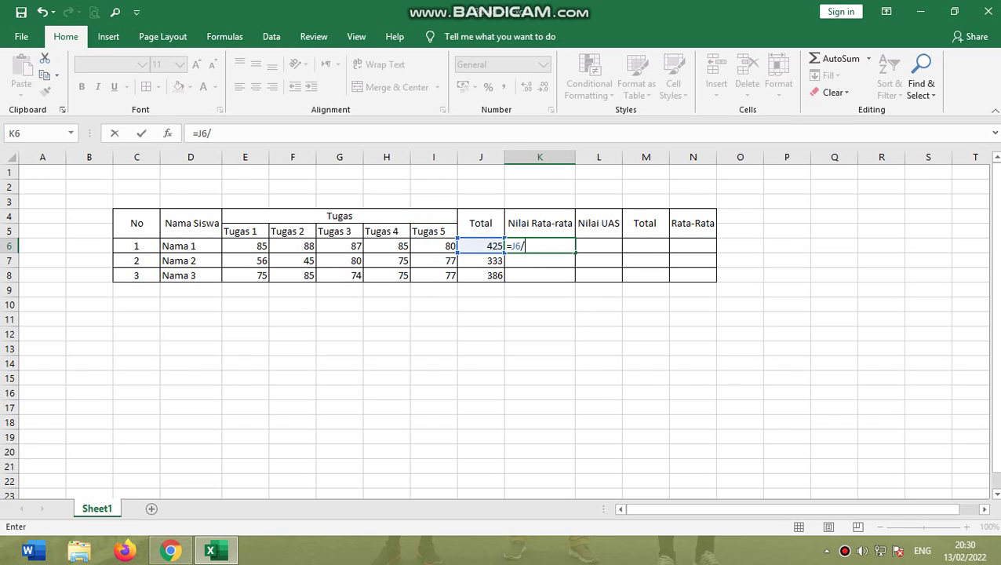
pyautogui.write('5')
pyautogui.press('Return')
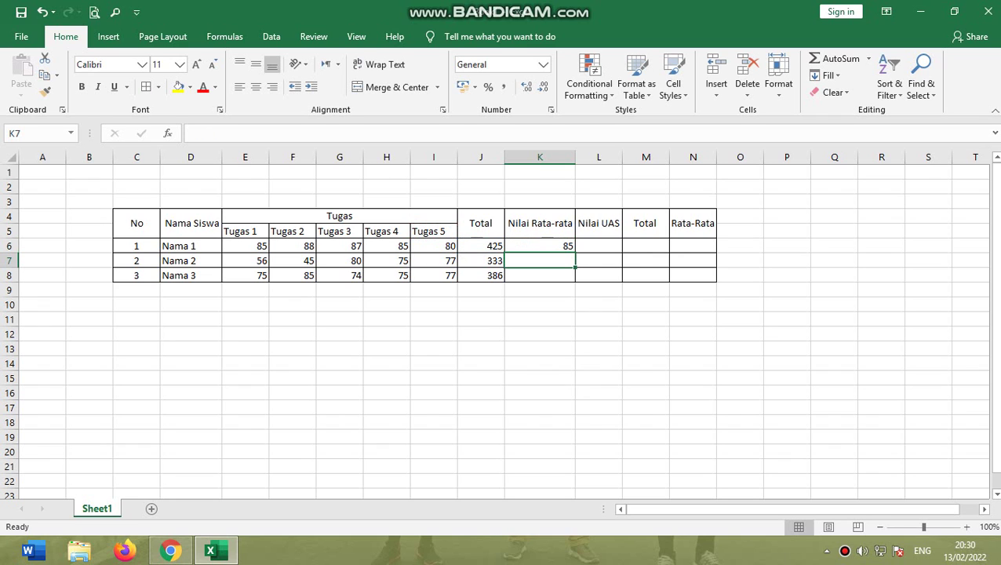
# Step: Fill the Nilai Rata-rata formula from K6 down to K8 for the other two students
pyautogui.click(540, 246)
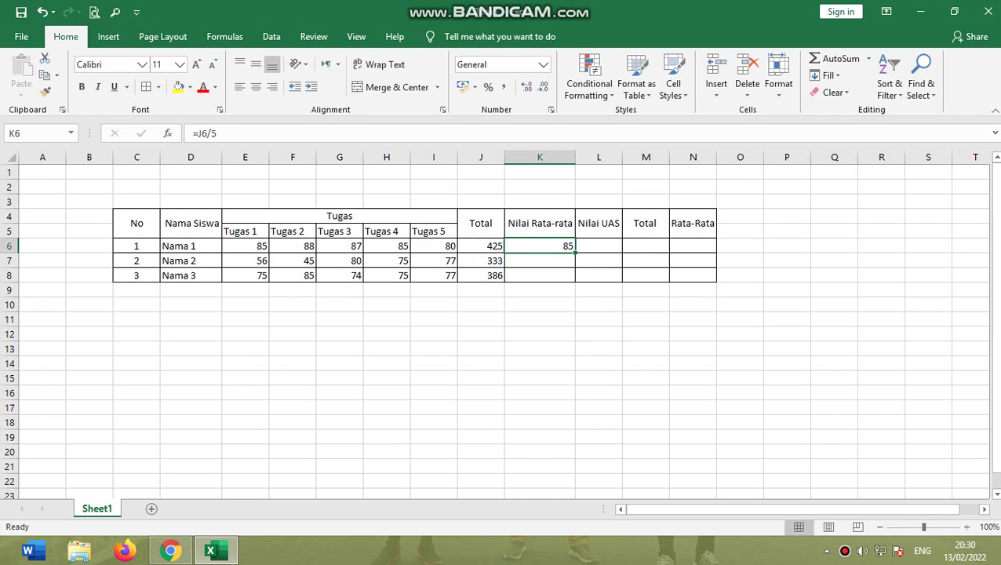
pyautogui.moveTo(575, 253); pyautogui.dragTo(575, 282)
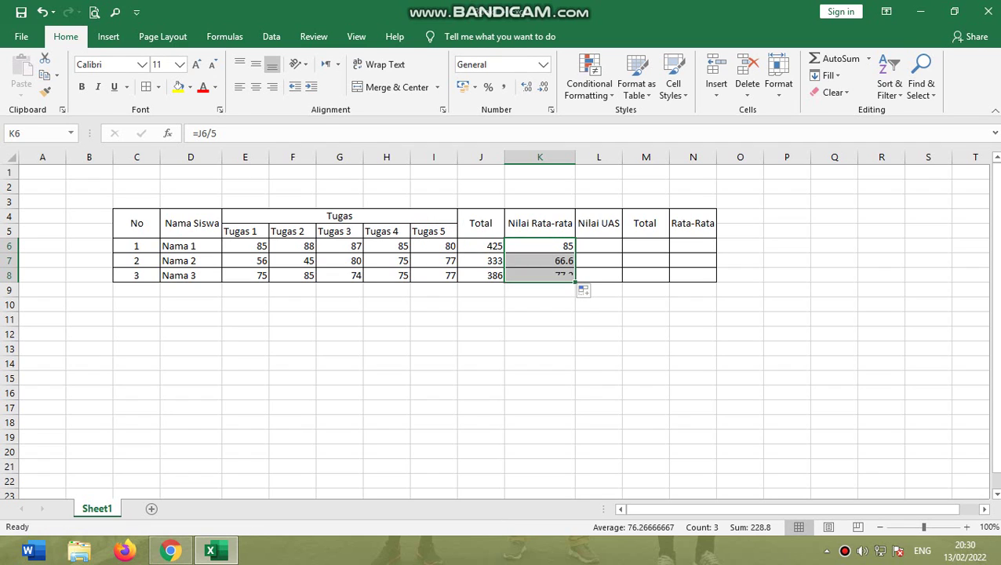
pyautogui.click(540, 304)
# Step: Enter a Nilai UAS score of 75 for each of the three students in L6:L8
pyautogui.click(599, 246)
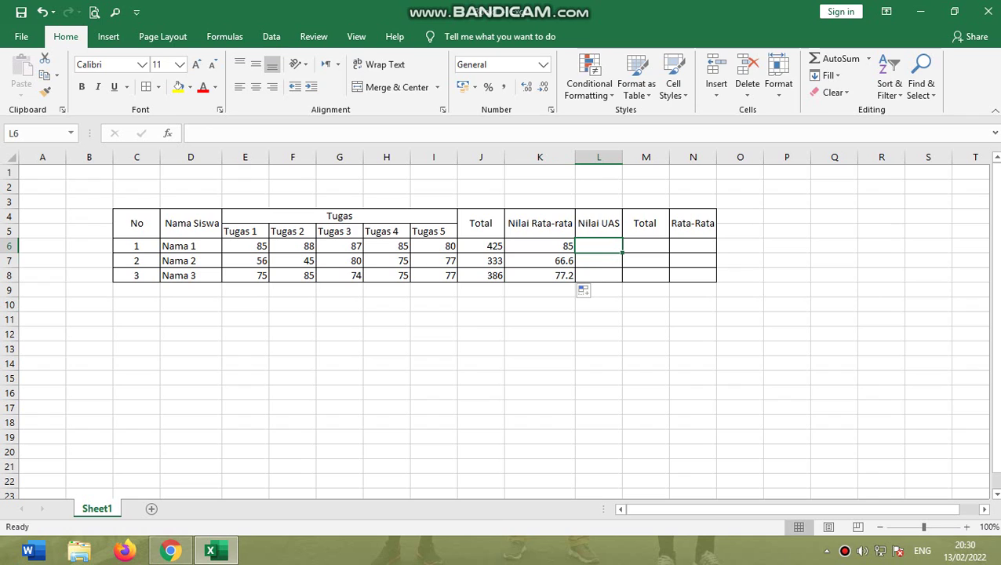
pyautogui.write('75')
pyautogui.press('Return')
pyautogui.write('75')
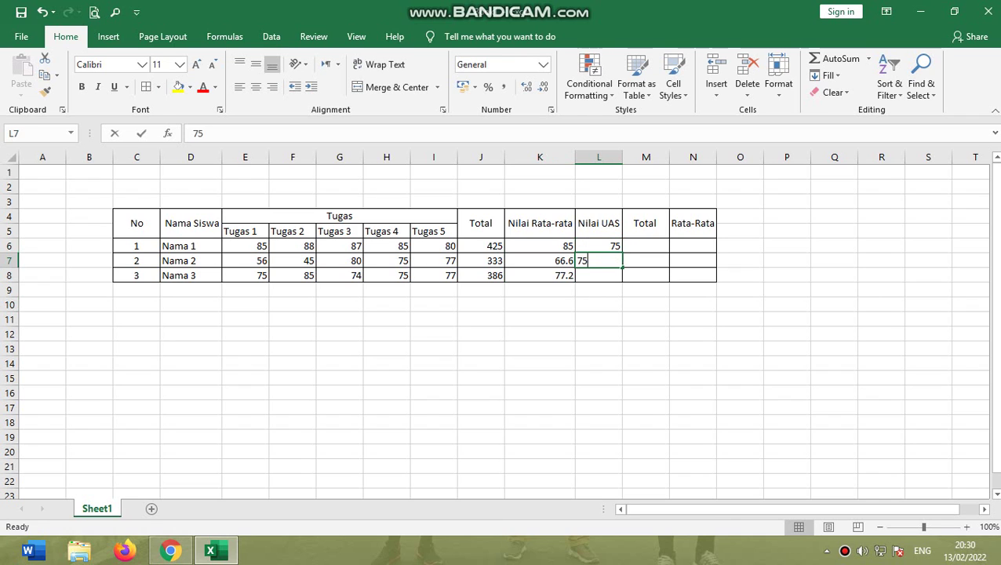
pyautogui.press('Return')
pyautogui.write('75')
pyautogui.press('Return')
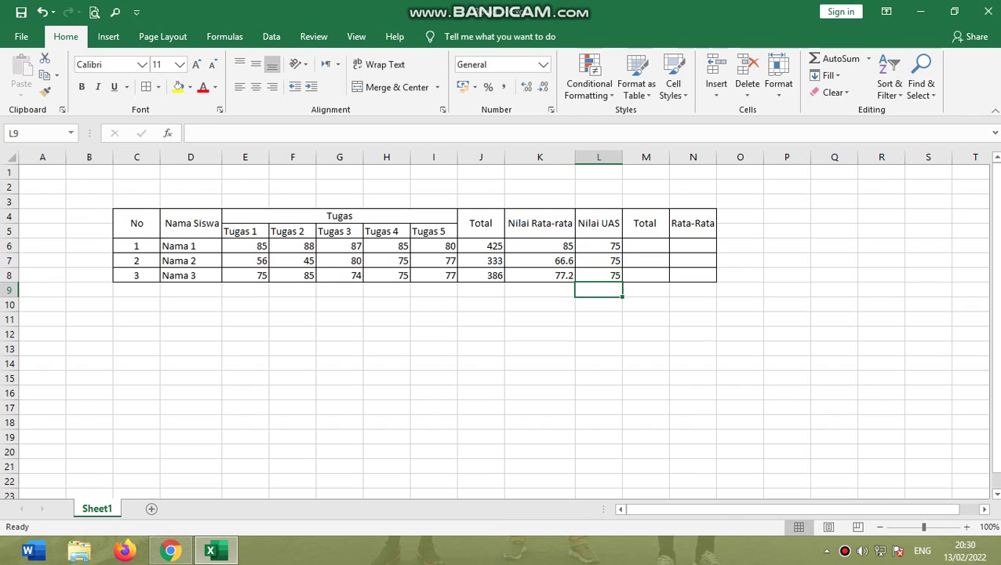
# Step: Add the first student's assignment average and final exam score in M6 with the formula =K6+L6
pyautogui.click(624, 248)
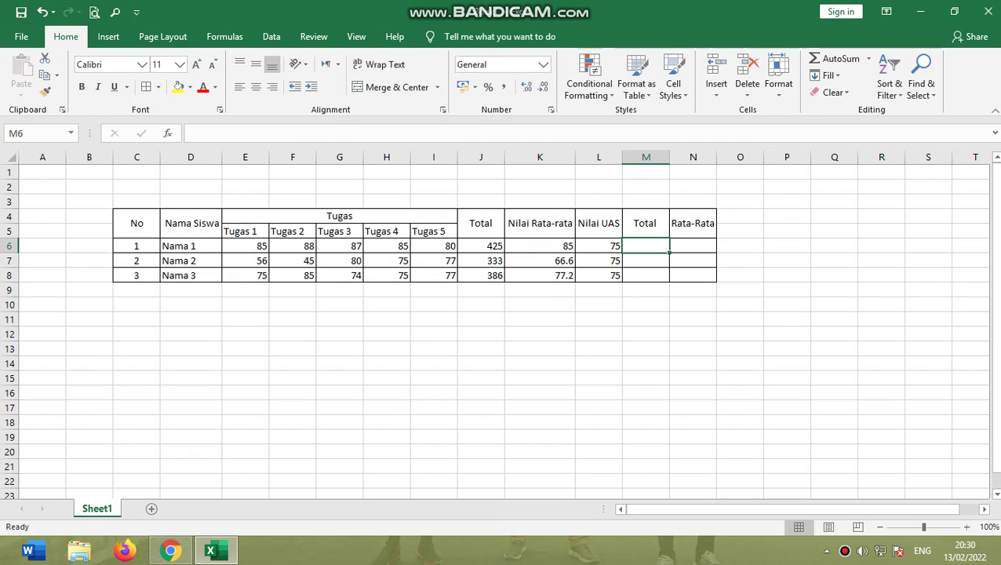
pyautogui.click(618, 247)
pyautogui.click(540, 246)
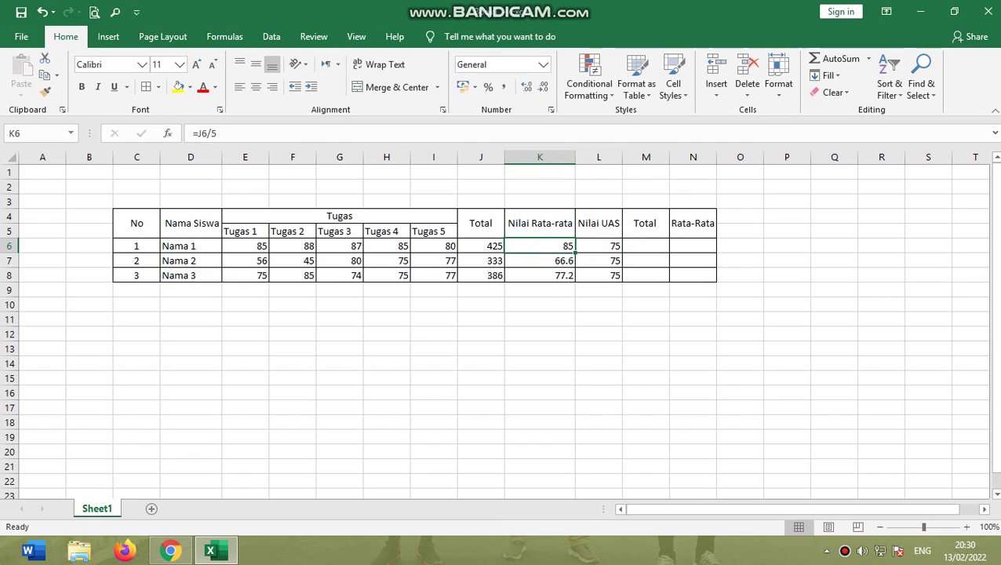
pyautogui.click(646, 246)
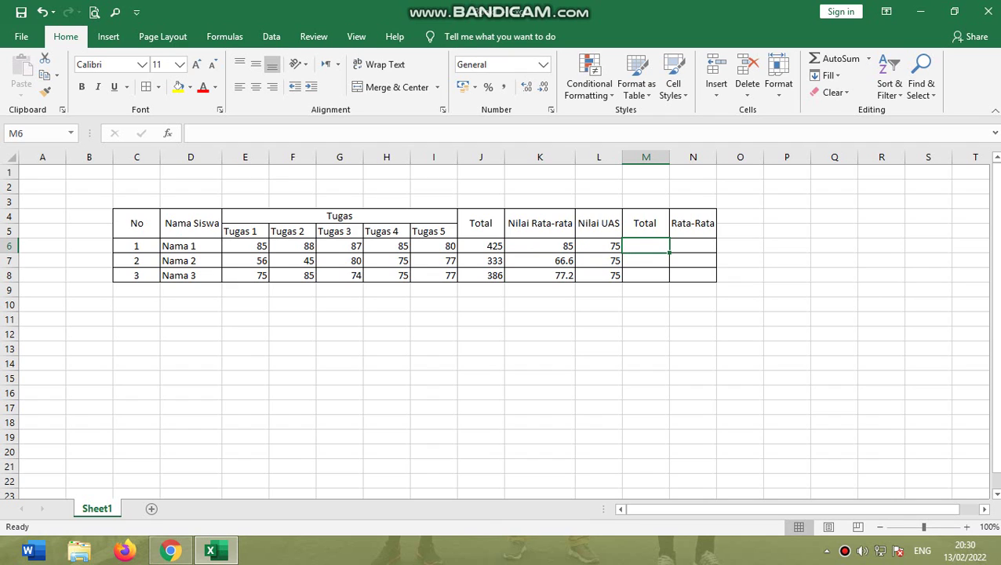
pyautogui.write('=')
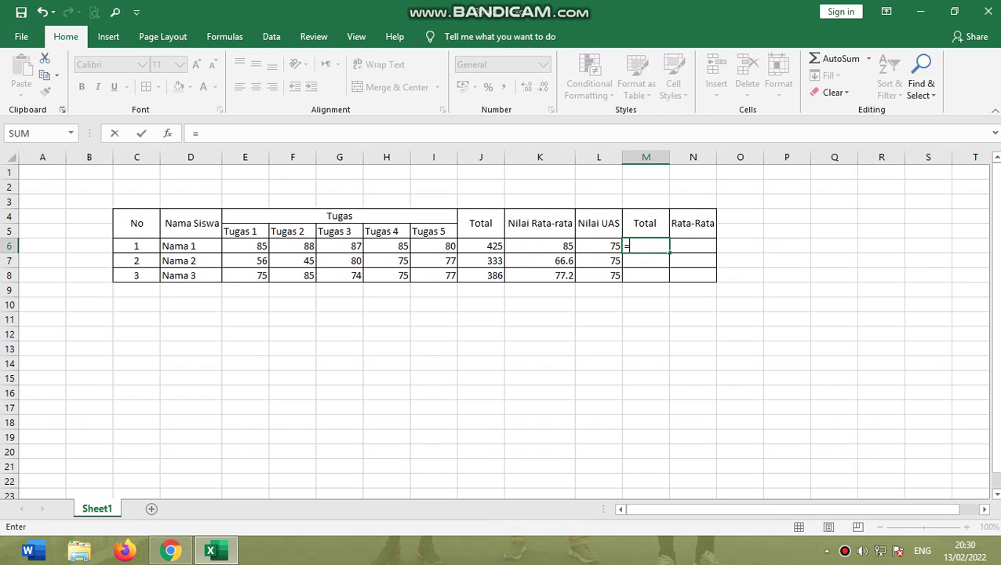
pyautogui.click(540, 246)
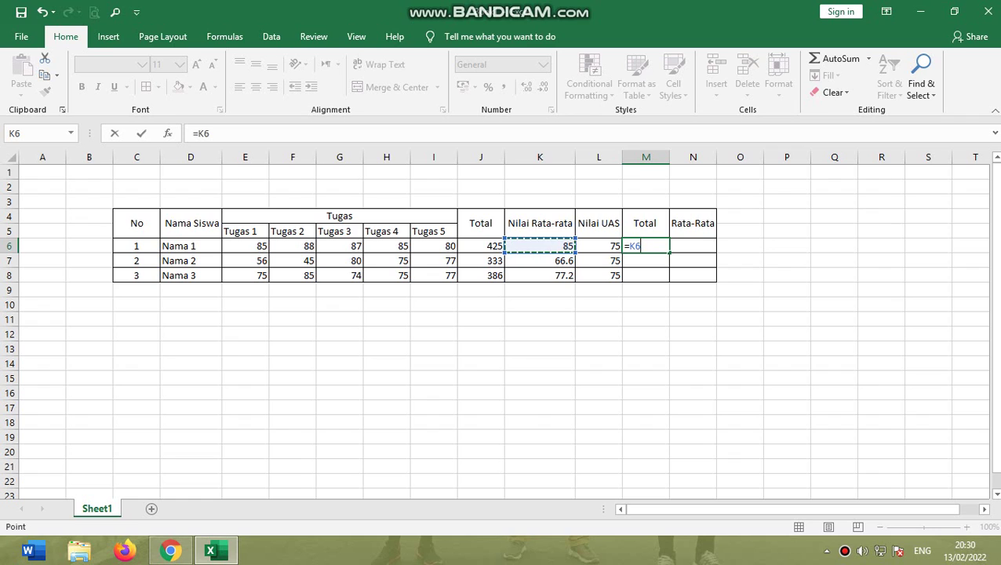
pyautogui.write('+')
pyautogui.click(620, 247)
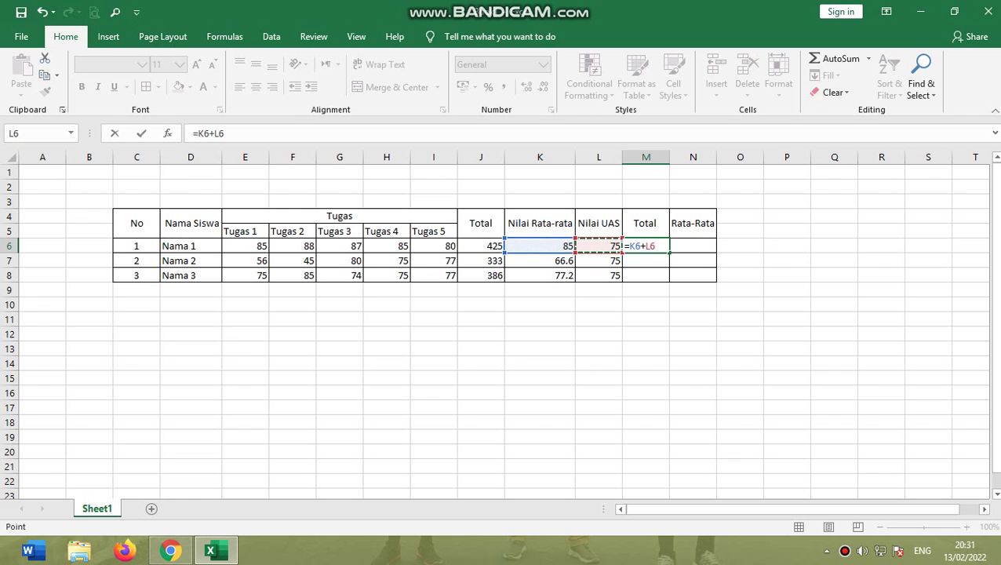
pyautogui.press('Return')
# Step: Fill the total formula from M6 down to M8 and check the formula in each of the three cells
pyautogui.click(646, 247)
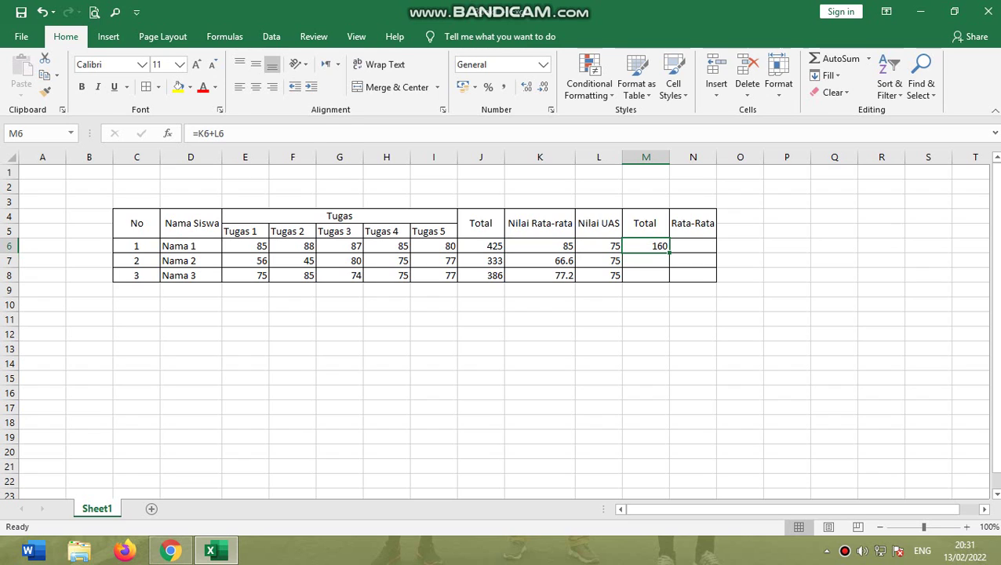
pyautogui.moveTo(670, 253); pyautogui.dragTo(669, 276)
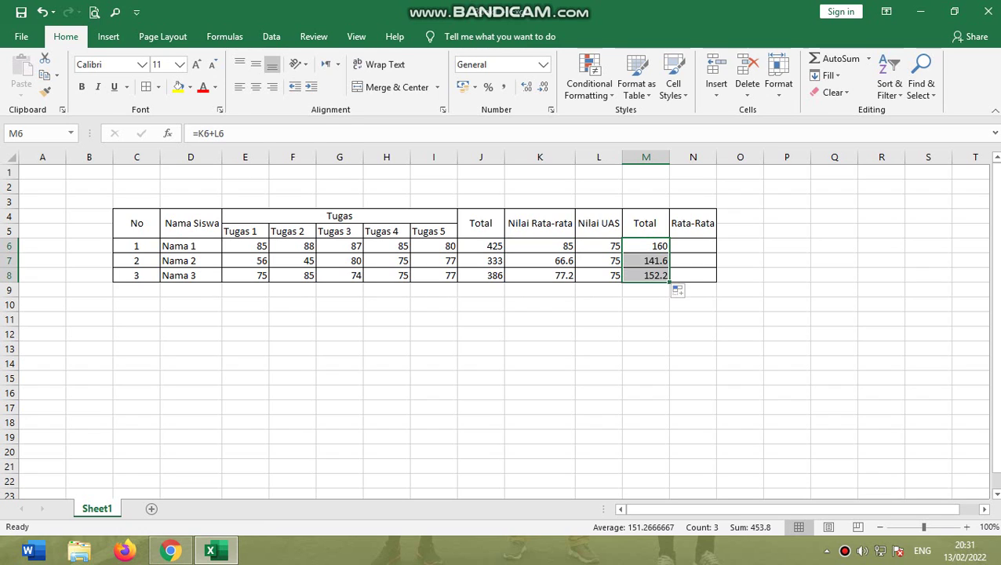
pyautogui.click(647, 246)
pyautogui.click(647, 260)
pyautogui.click(647, 275)
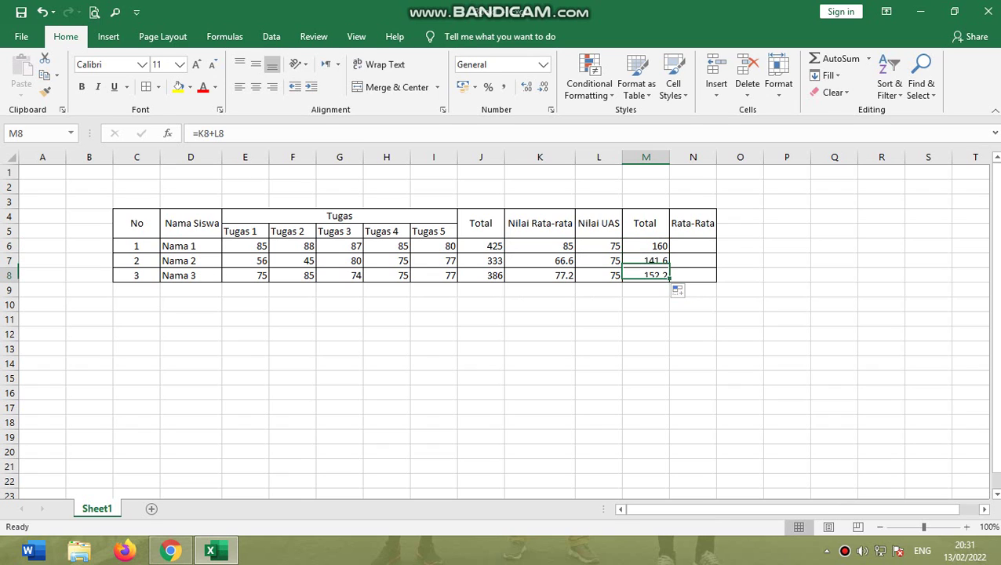
pyautogui.click(647, 261)
pyautogui.click(647, 247)
# Step: Calculate the first student's final average under Rata-Rata in N6 with the formula =M6/2
pyautogui.click(693, 246)
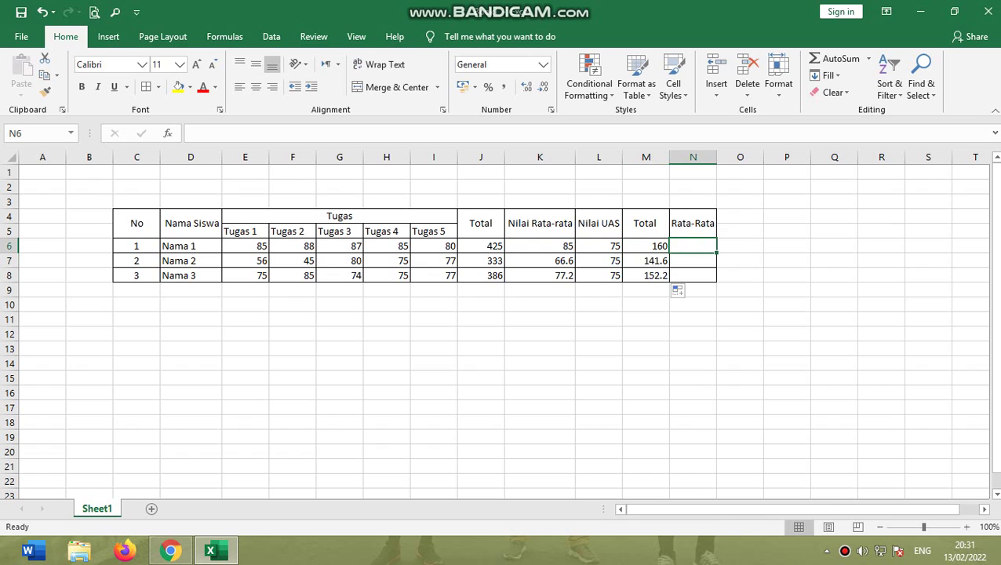
pyautogui.click(599, 246)
pyautogui.click(540, 246)
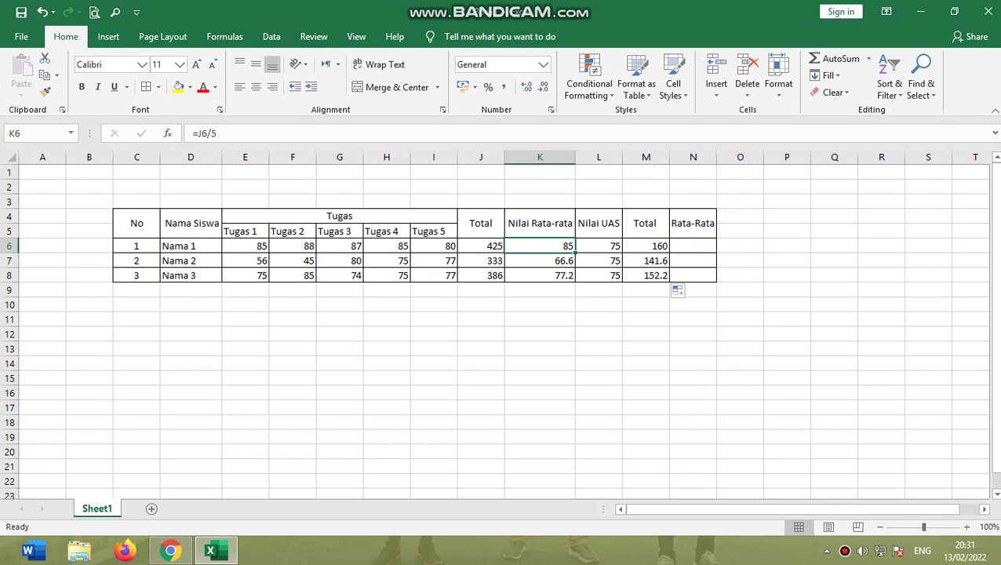
pyautogui.click(693, 247)
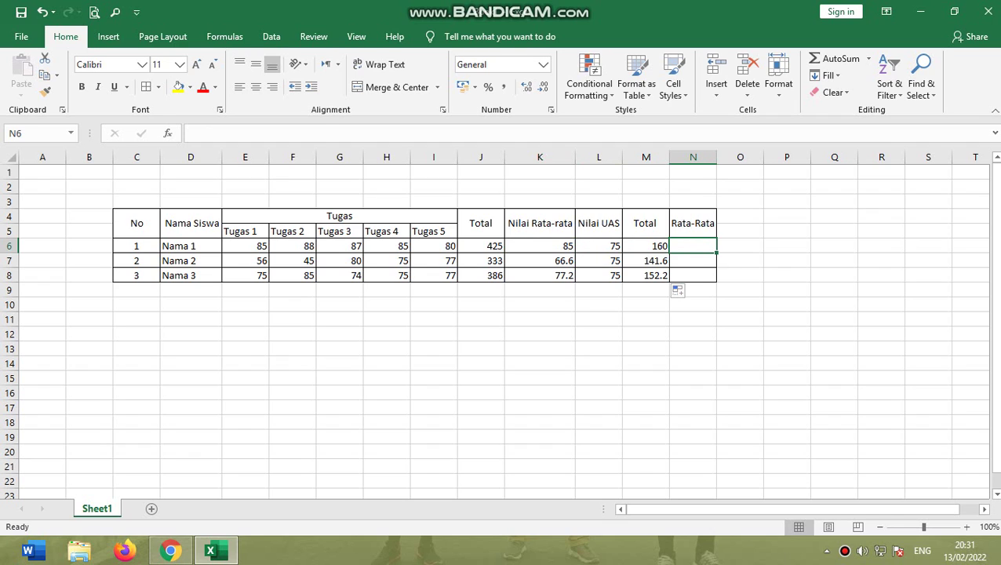
pyautogui.write('=')
pyautogui.press('Left')
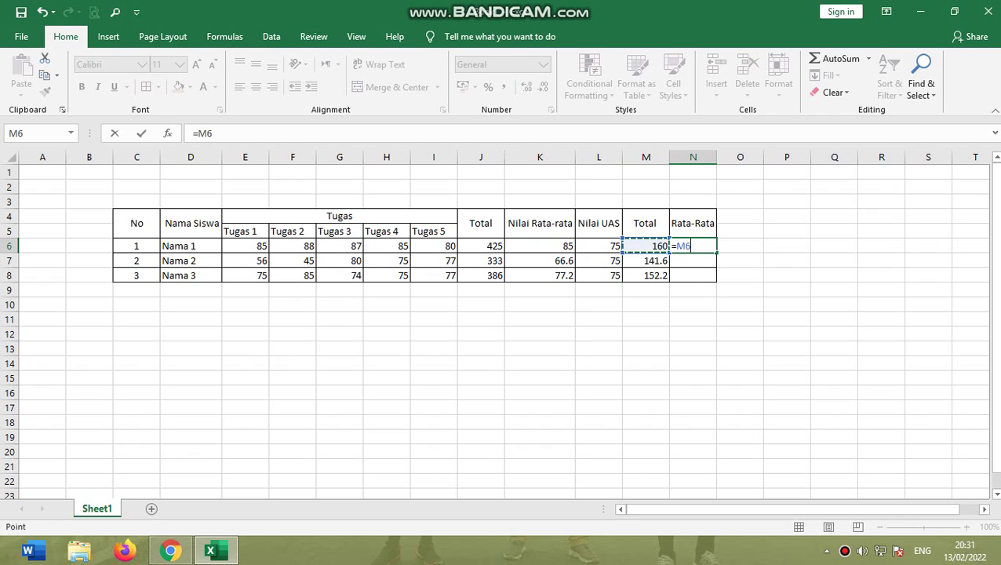
pyautogui.write('/2')
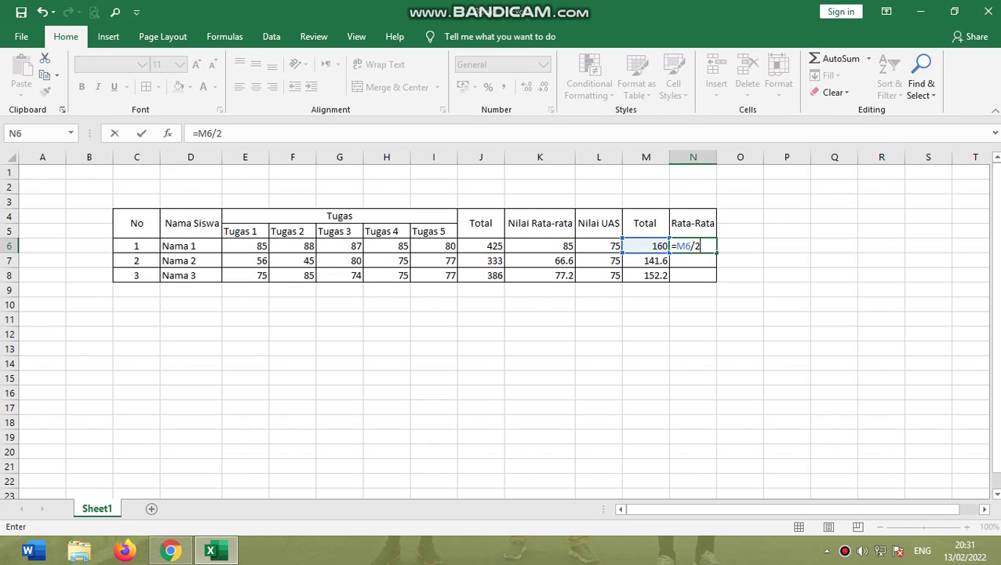
pyautogui.press('Return')
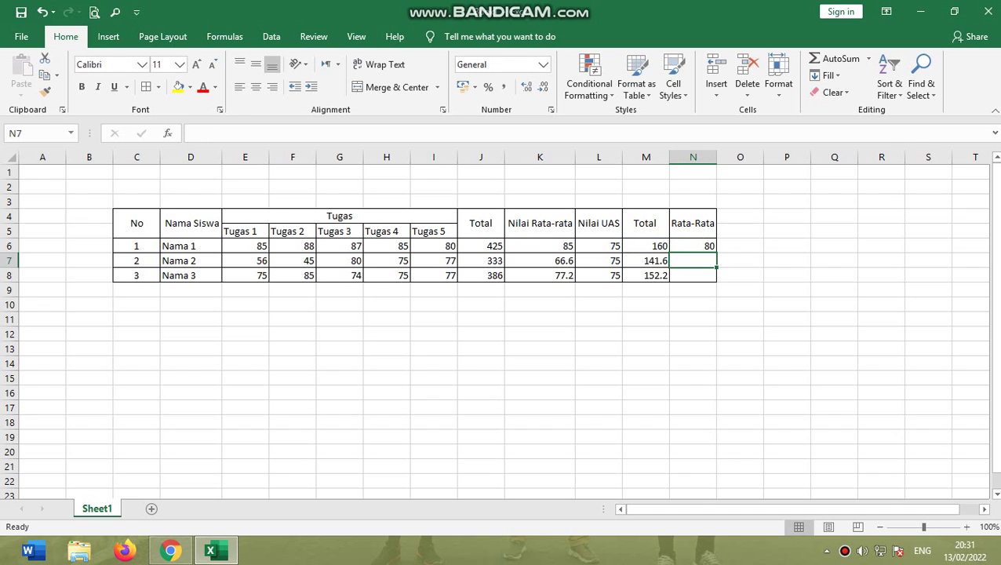
# Step: Fill the Rata-Rata formula from N6 down to N8 for the remaining students
pyautogui.press('Up')
pyautogui.moveTo(715, 253); pyautogui.dragTo(711, 280)
pyautogui.click(693, 304)
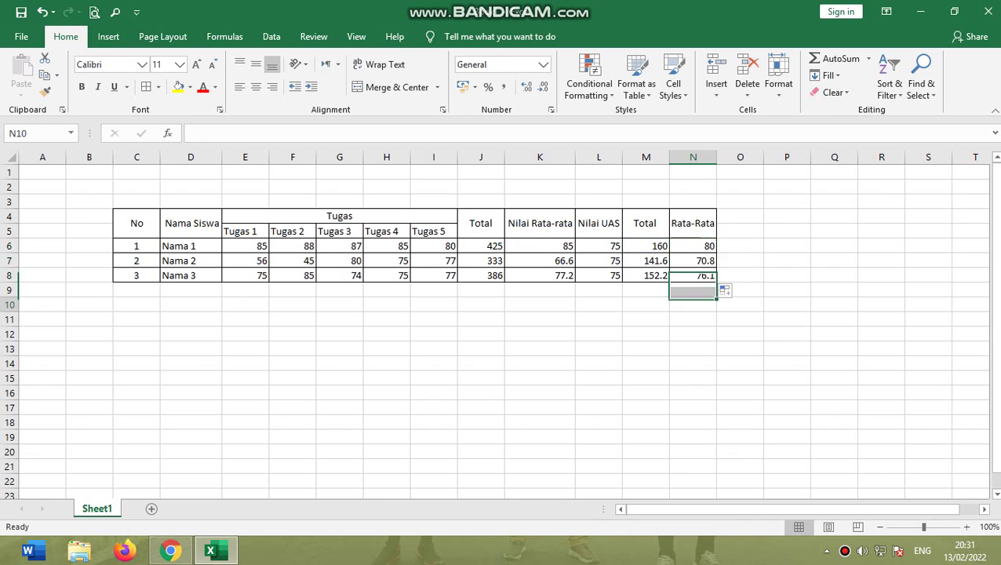